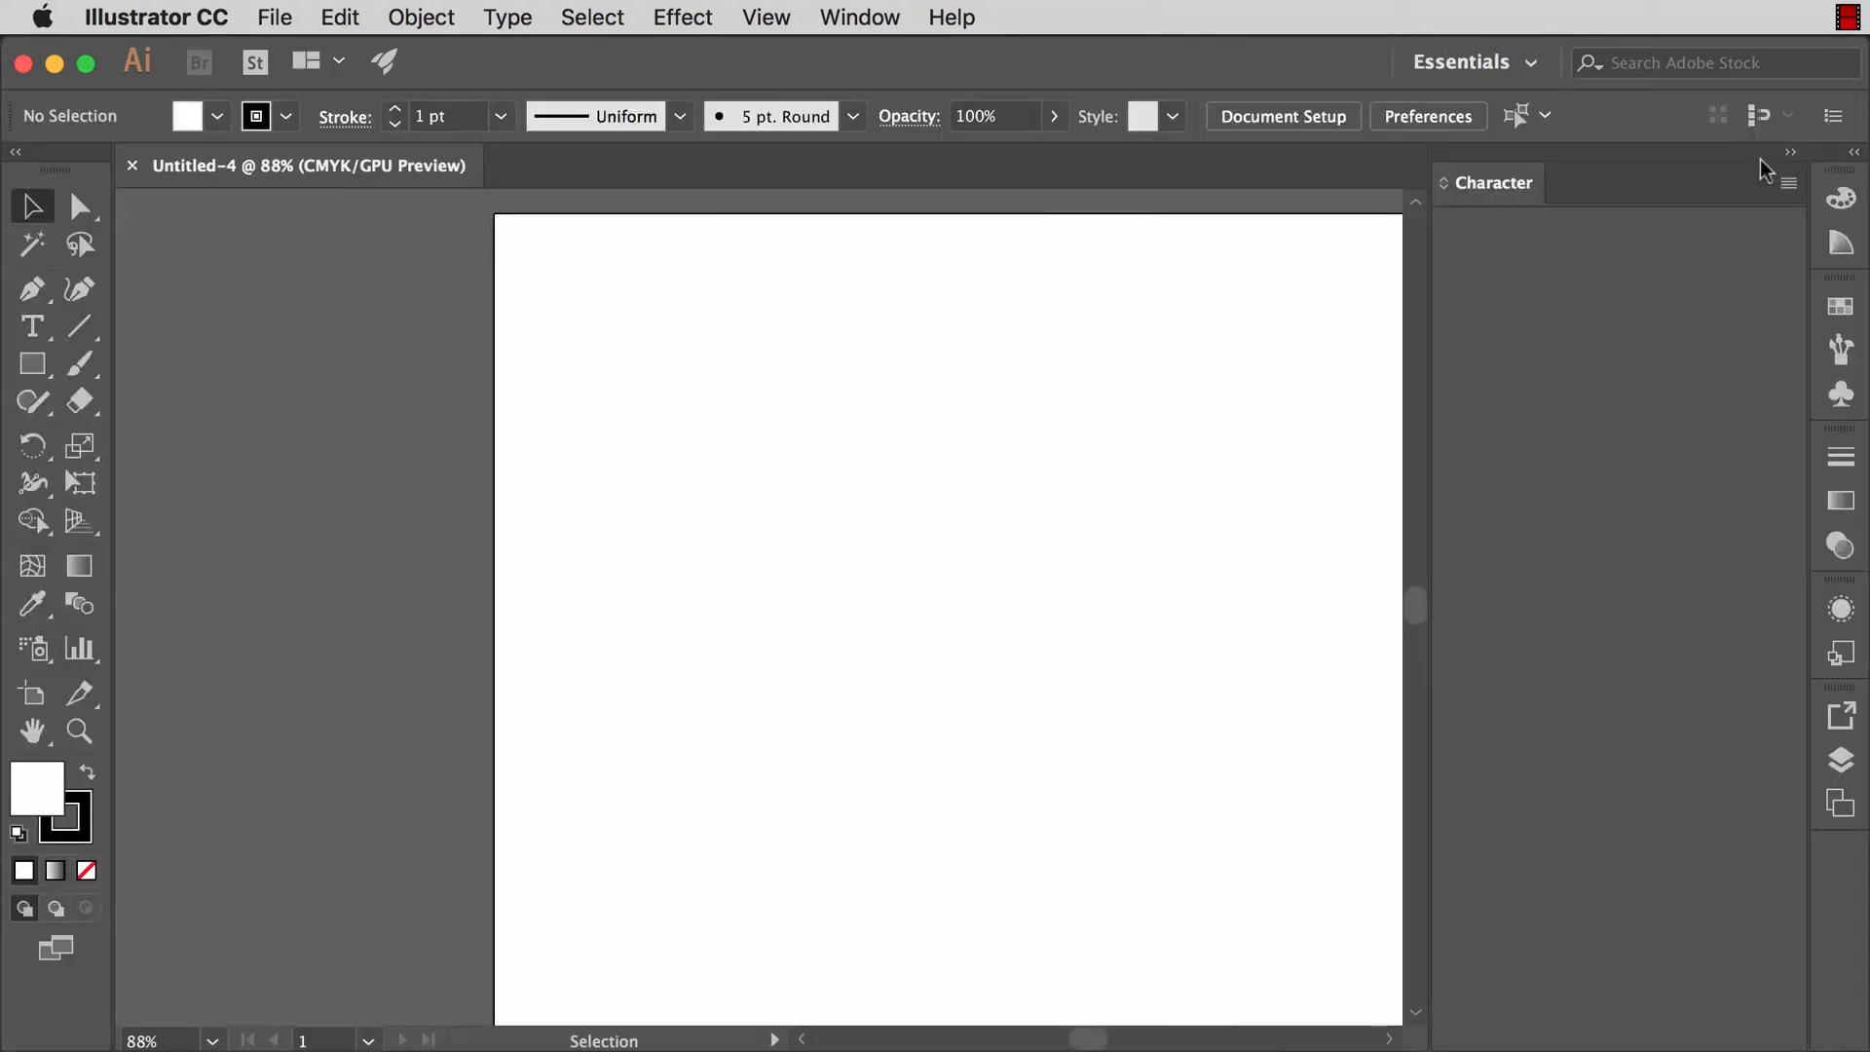
# Step: Add a point text object reading "YES" on the artboard and select all its characters
pyautogui.click(34, 327)
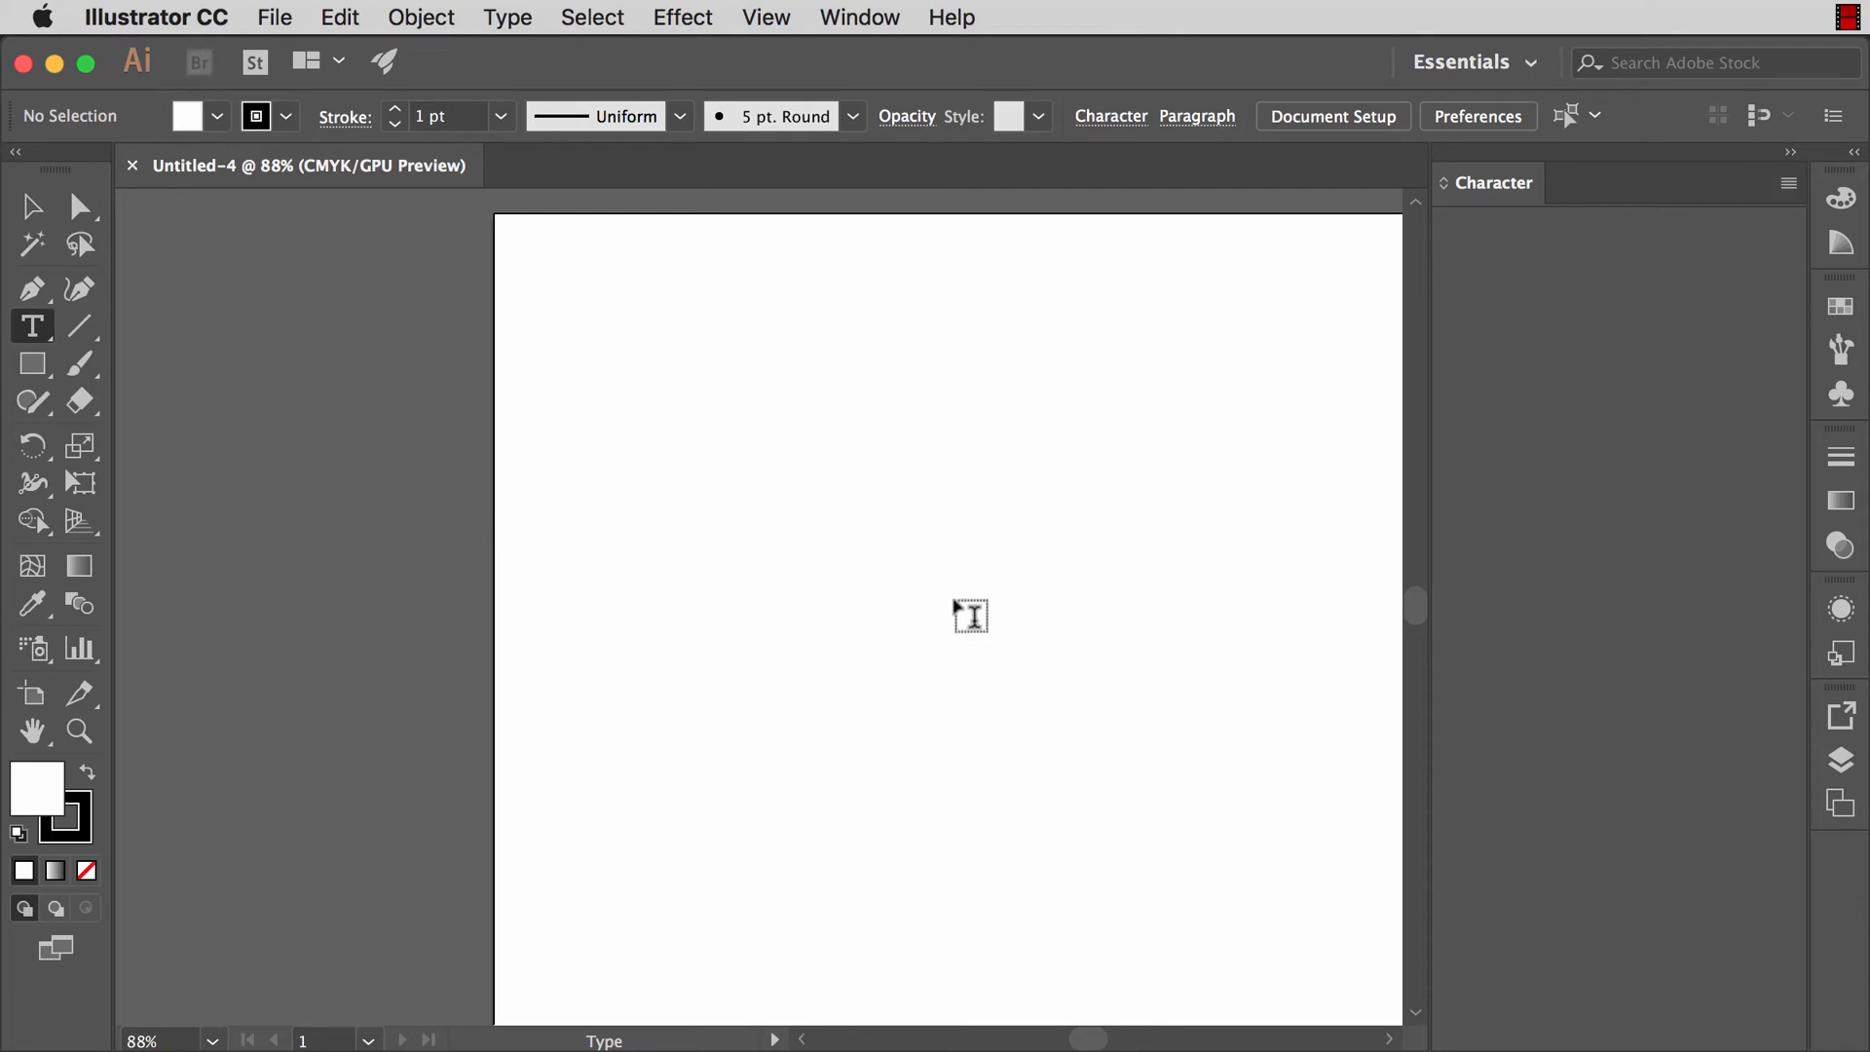
pyautogui.click(954, 597)
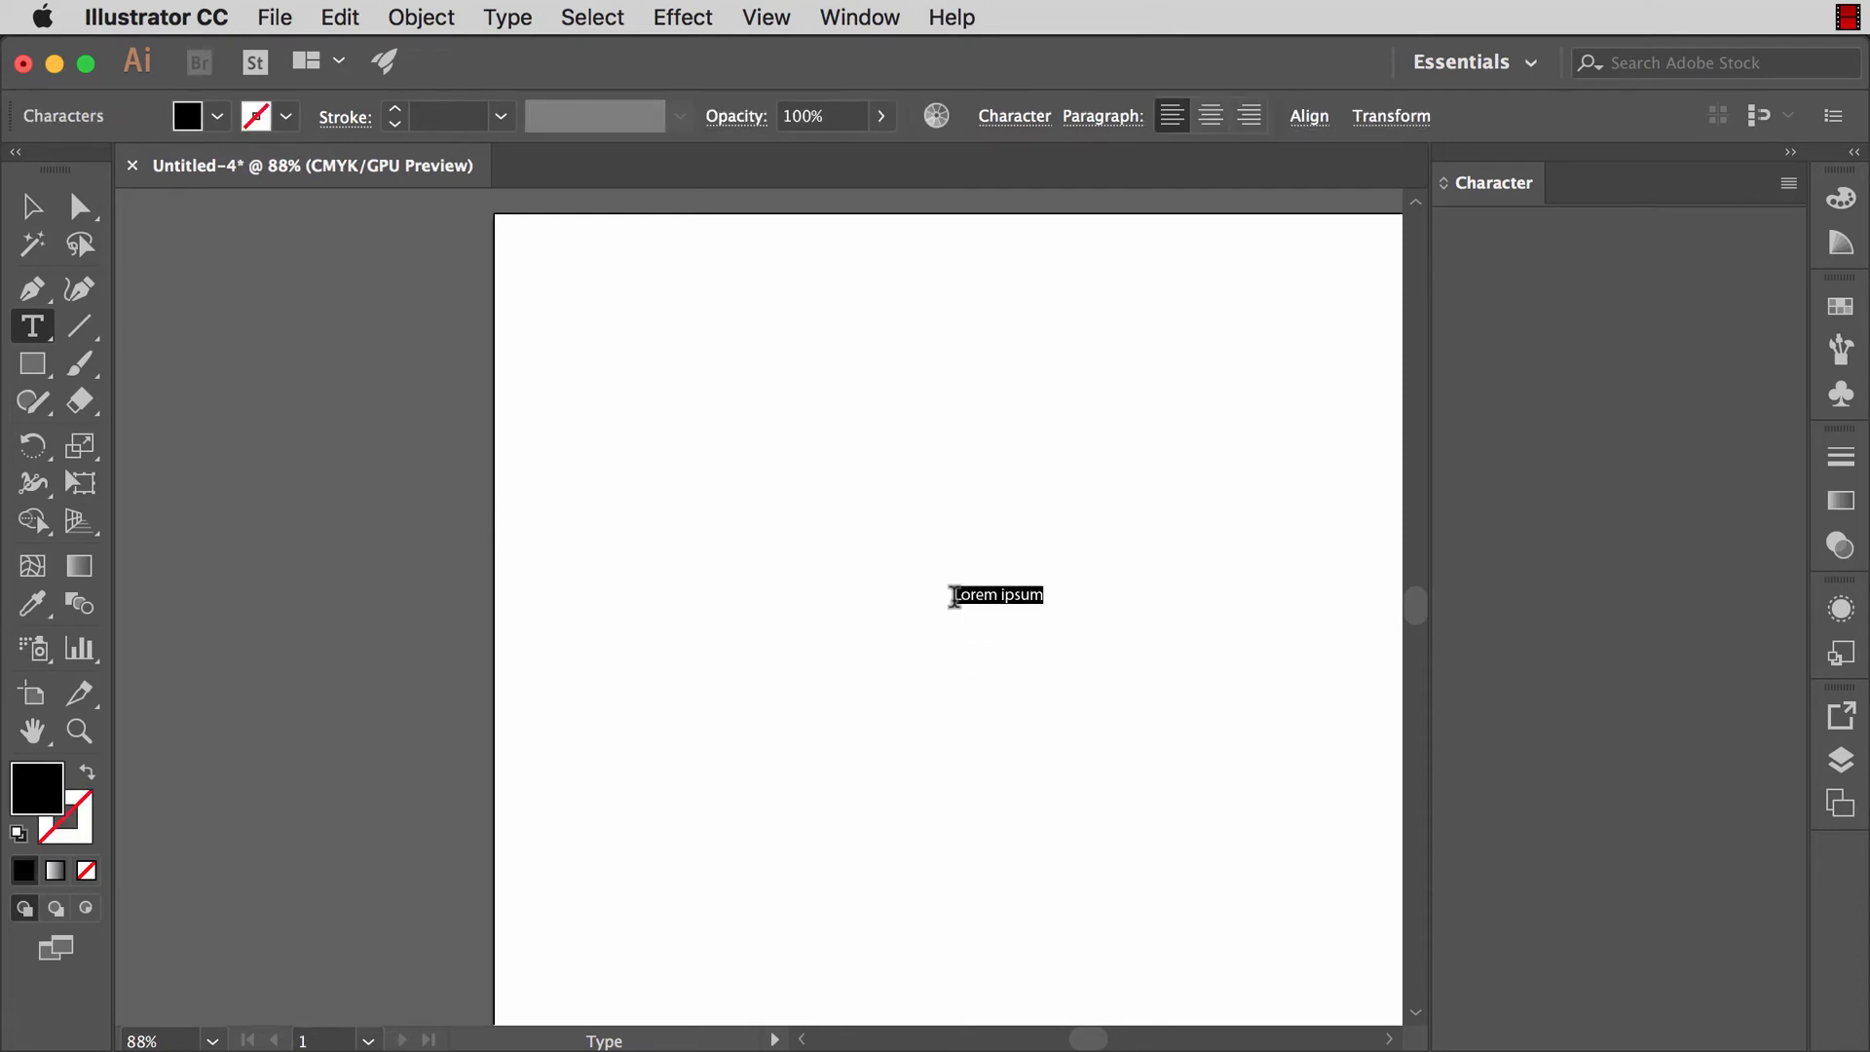
pyautogui.write('YES')
pyautogui.press('super+a')
# Step: Set the font size of the selected YES text to 300 pt
pyautogui.click(1508, 191)
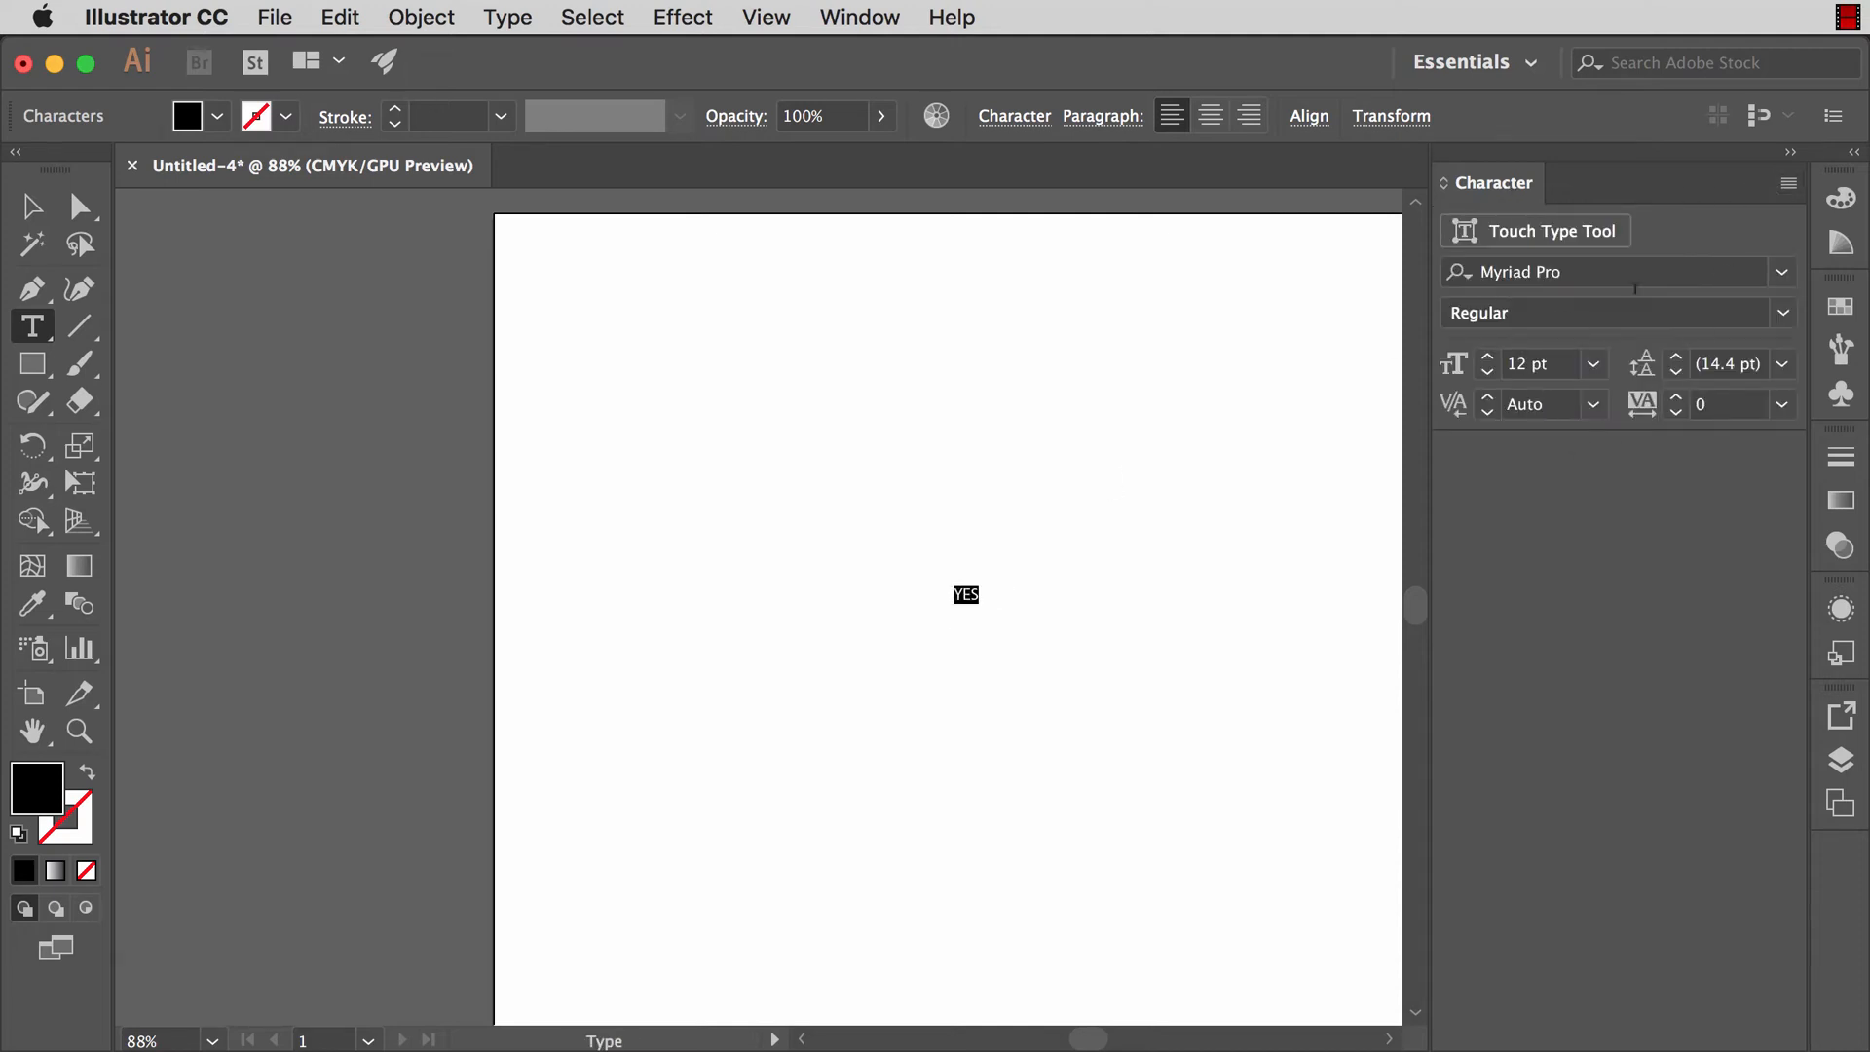
pyautogui.click(1527, 364)
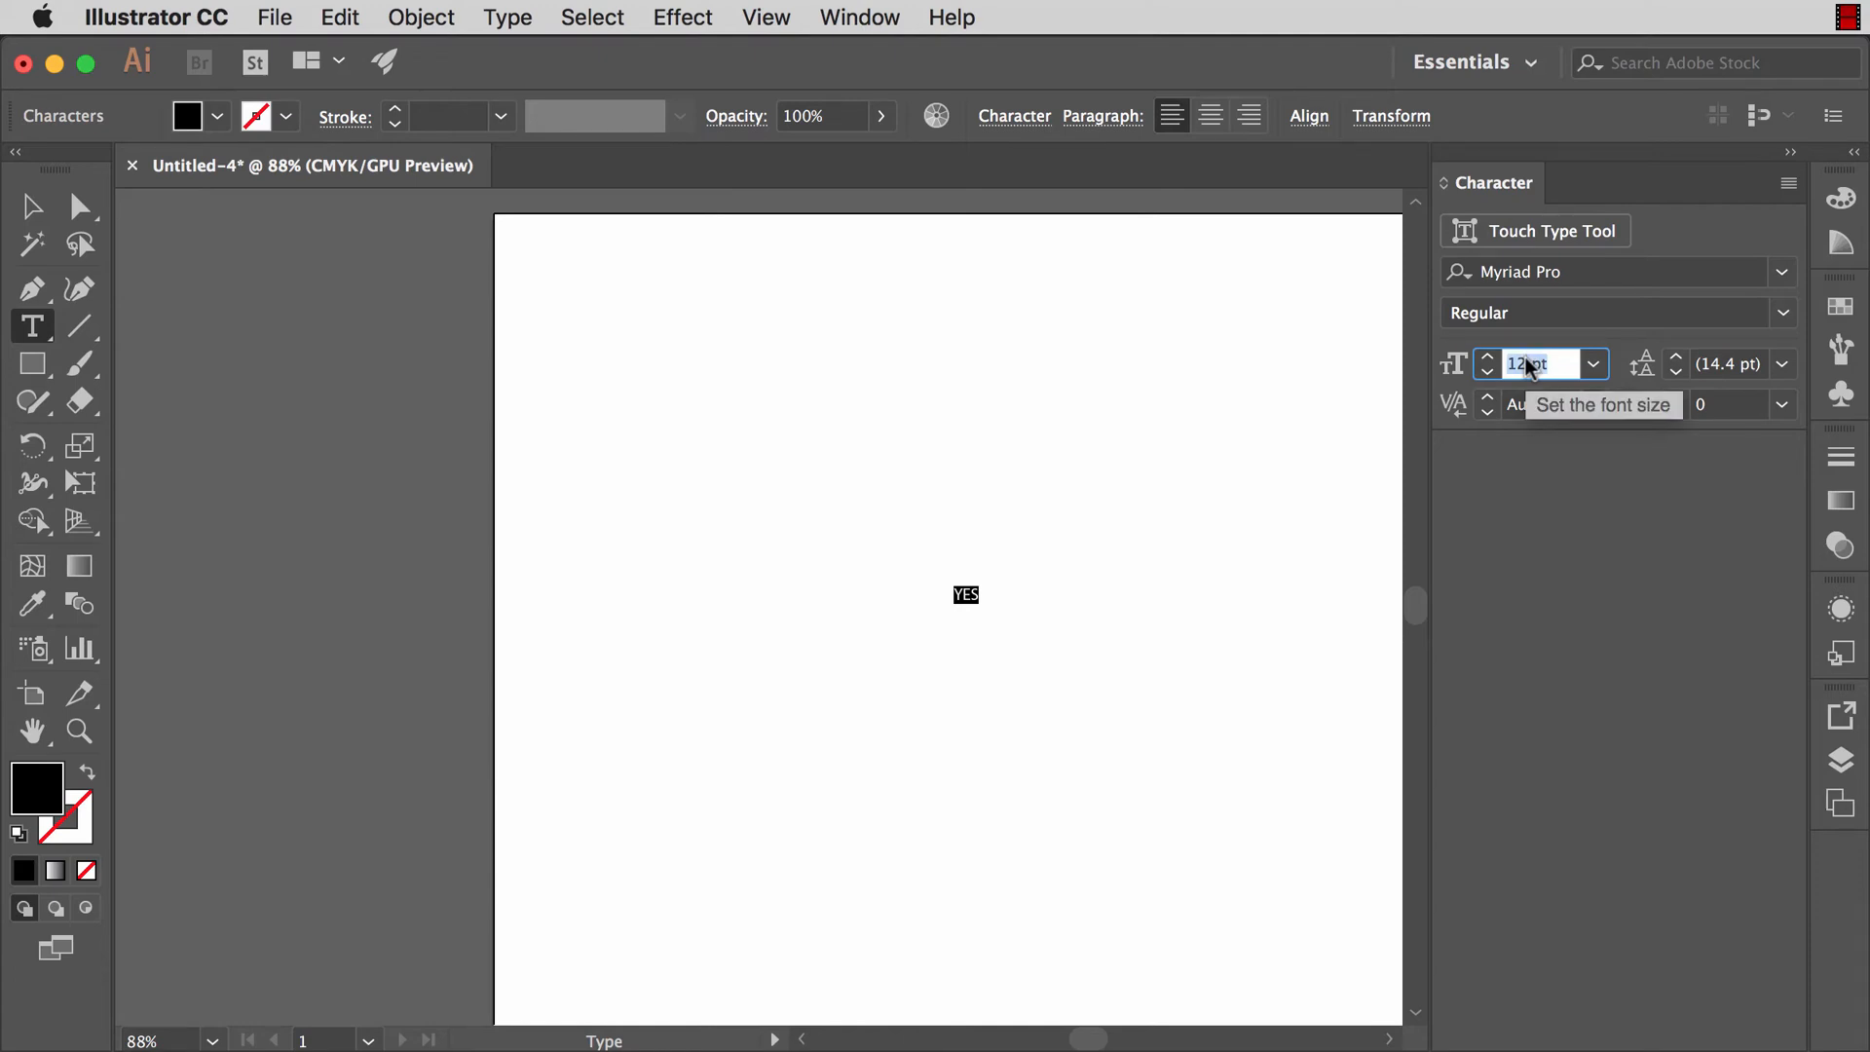
pyautogui.write('300')
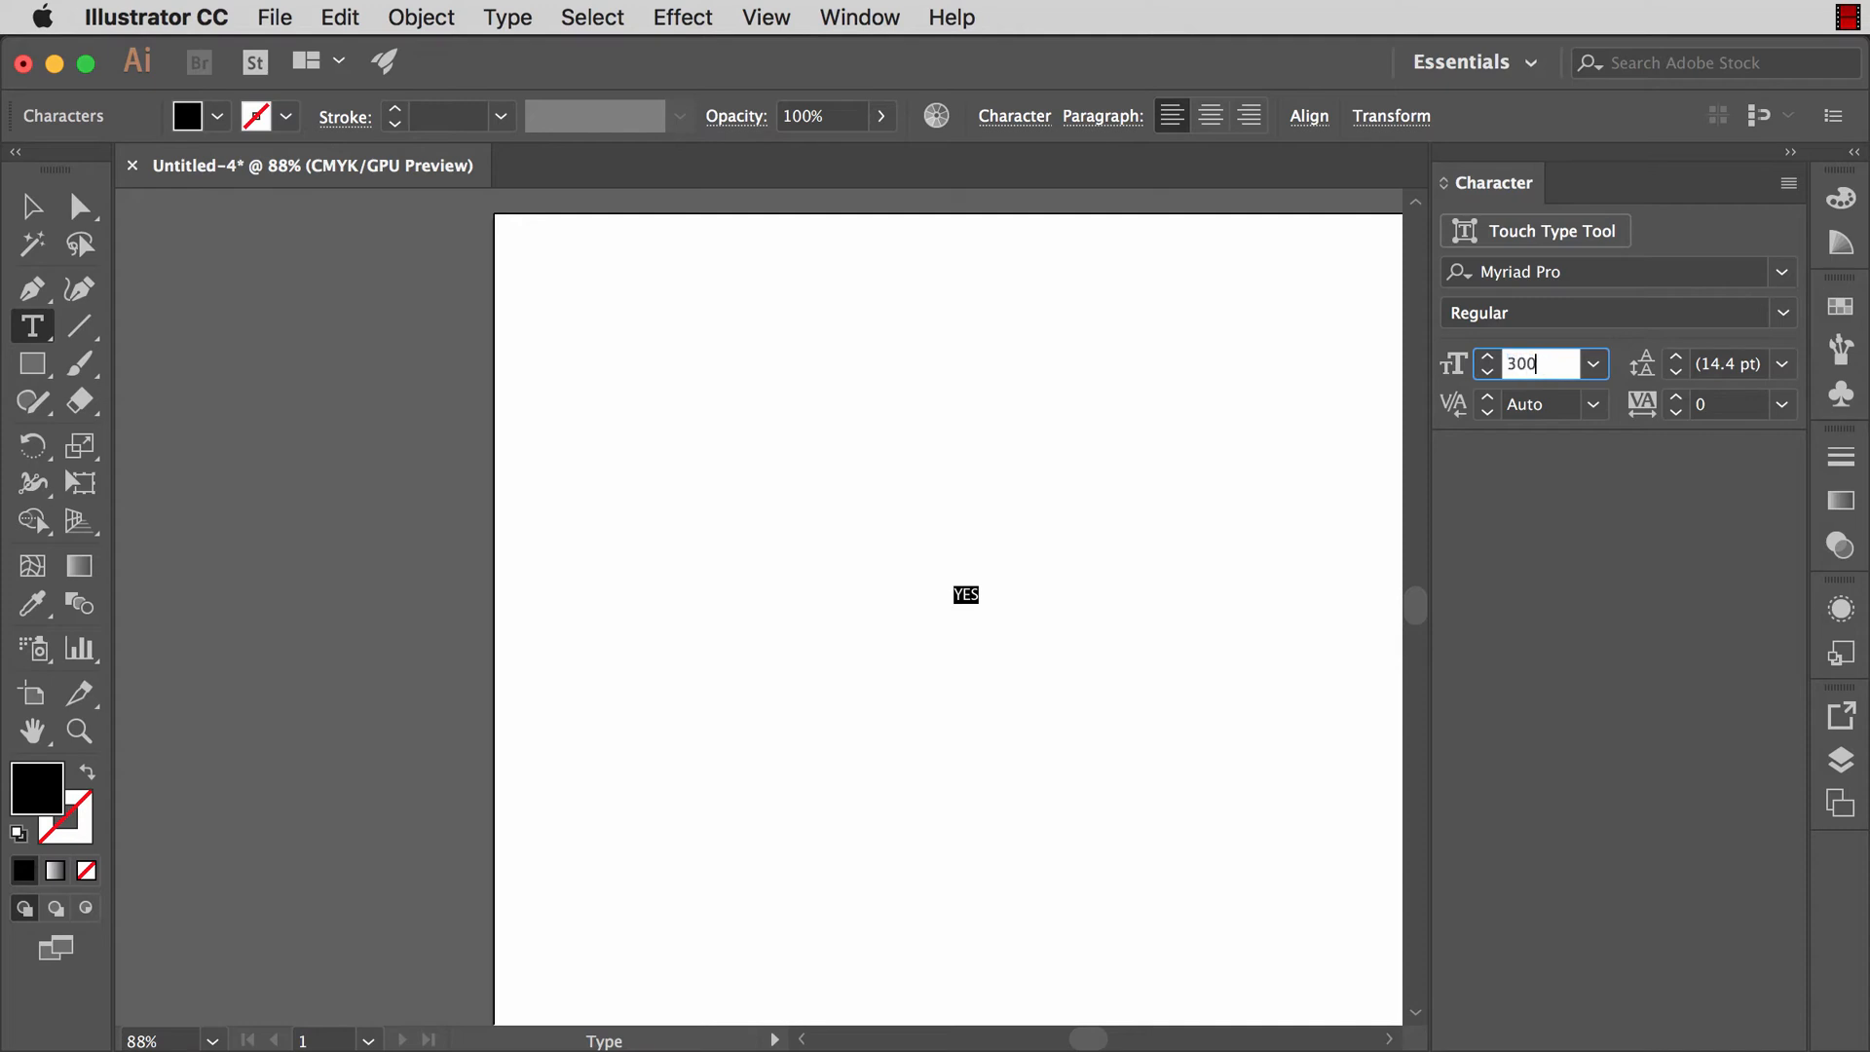
pyautogui.press('Tab')
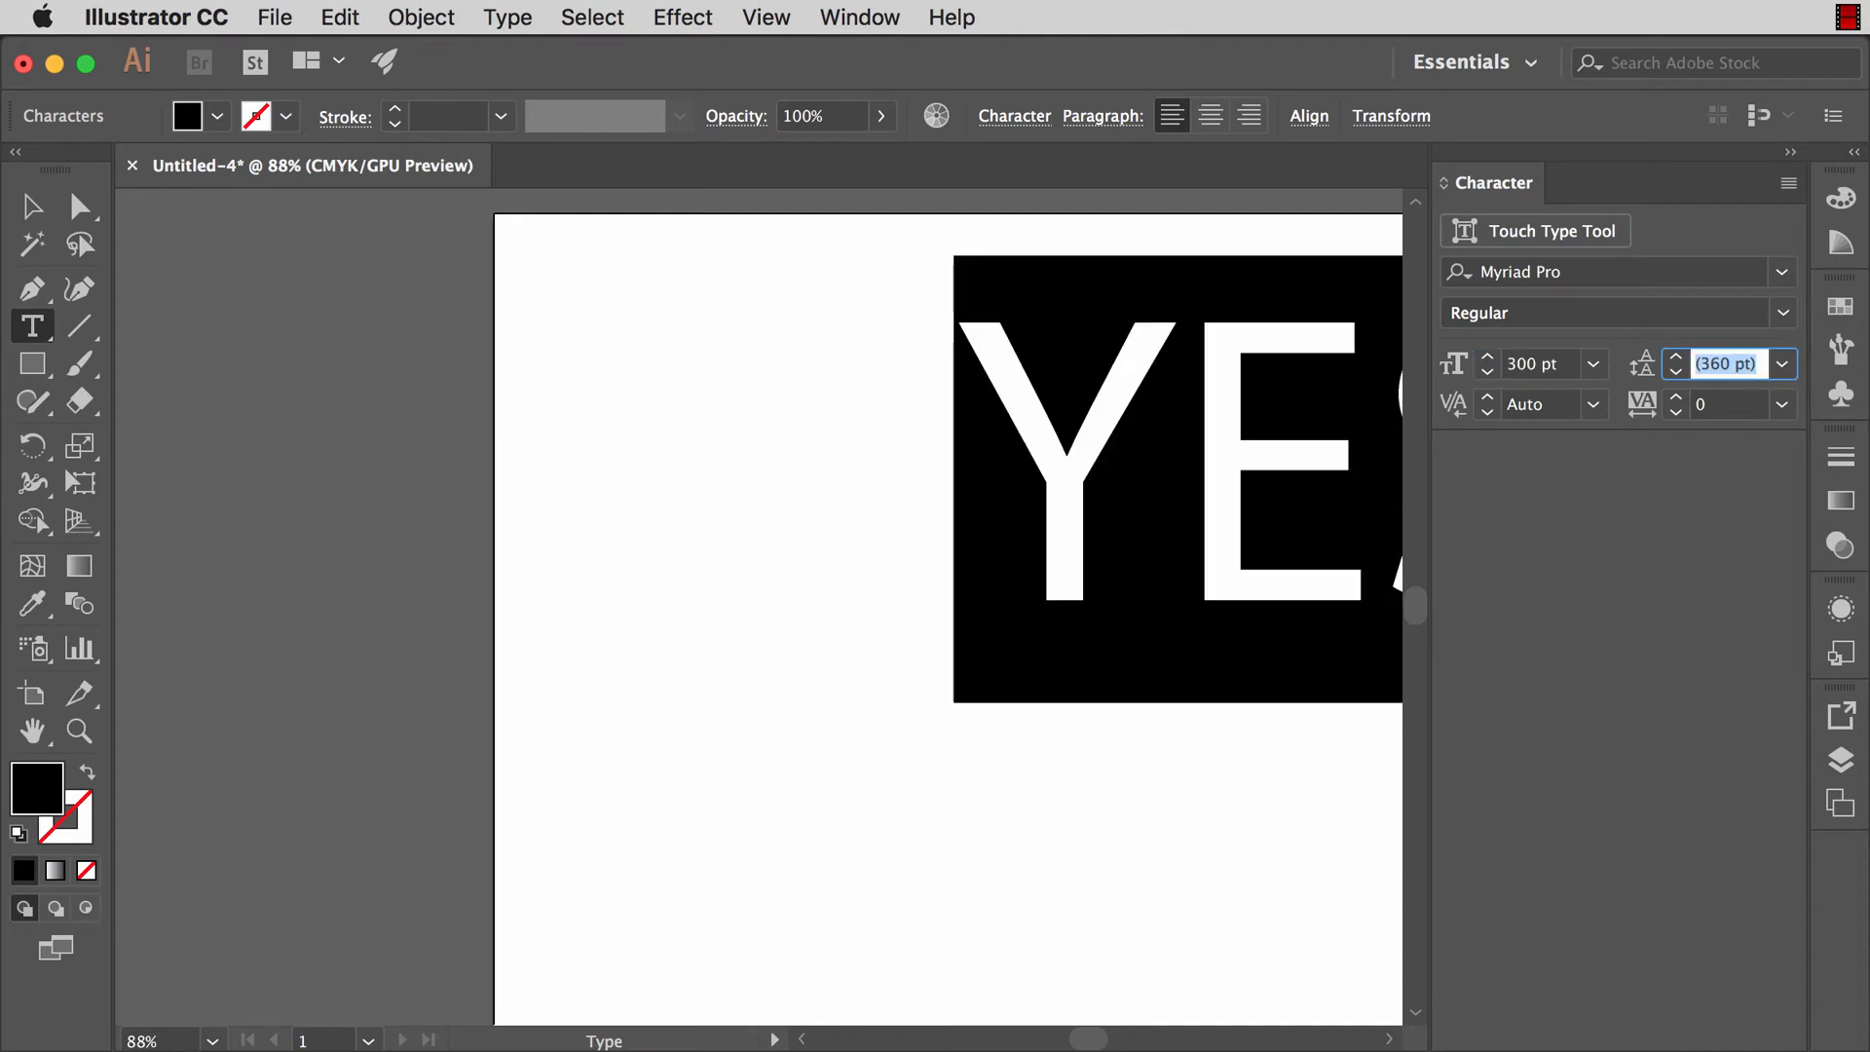
# Step: Move the YES text object down and left so it sits nearer the middle of the artboard's upper half
pyautogui.click(22, 199)
pyautogui.hscroll(5, 1001, 407)
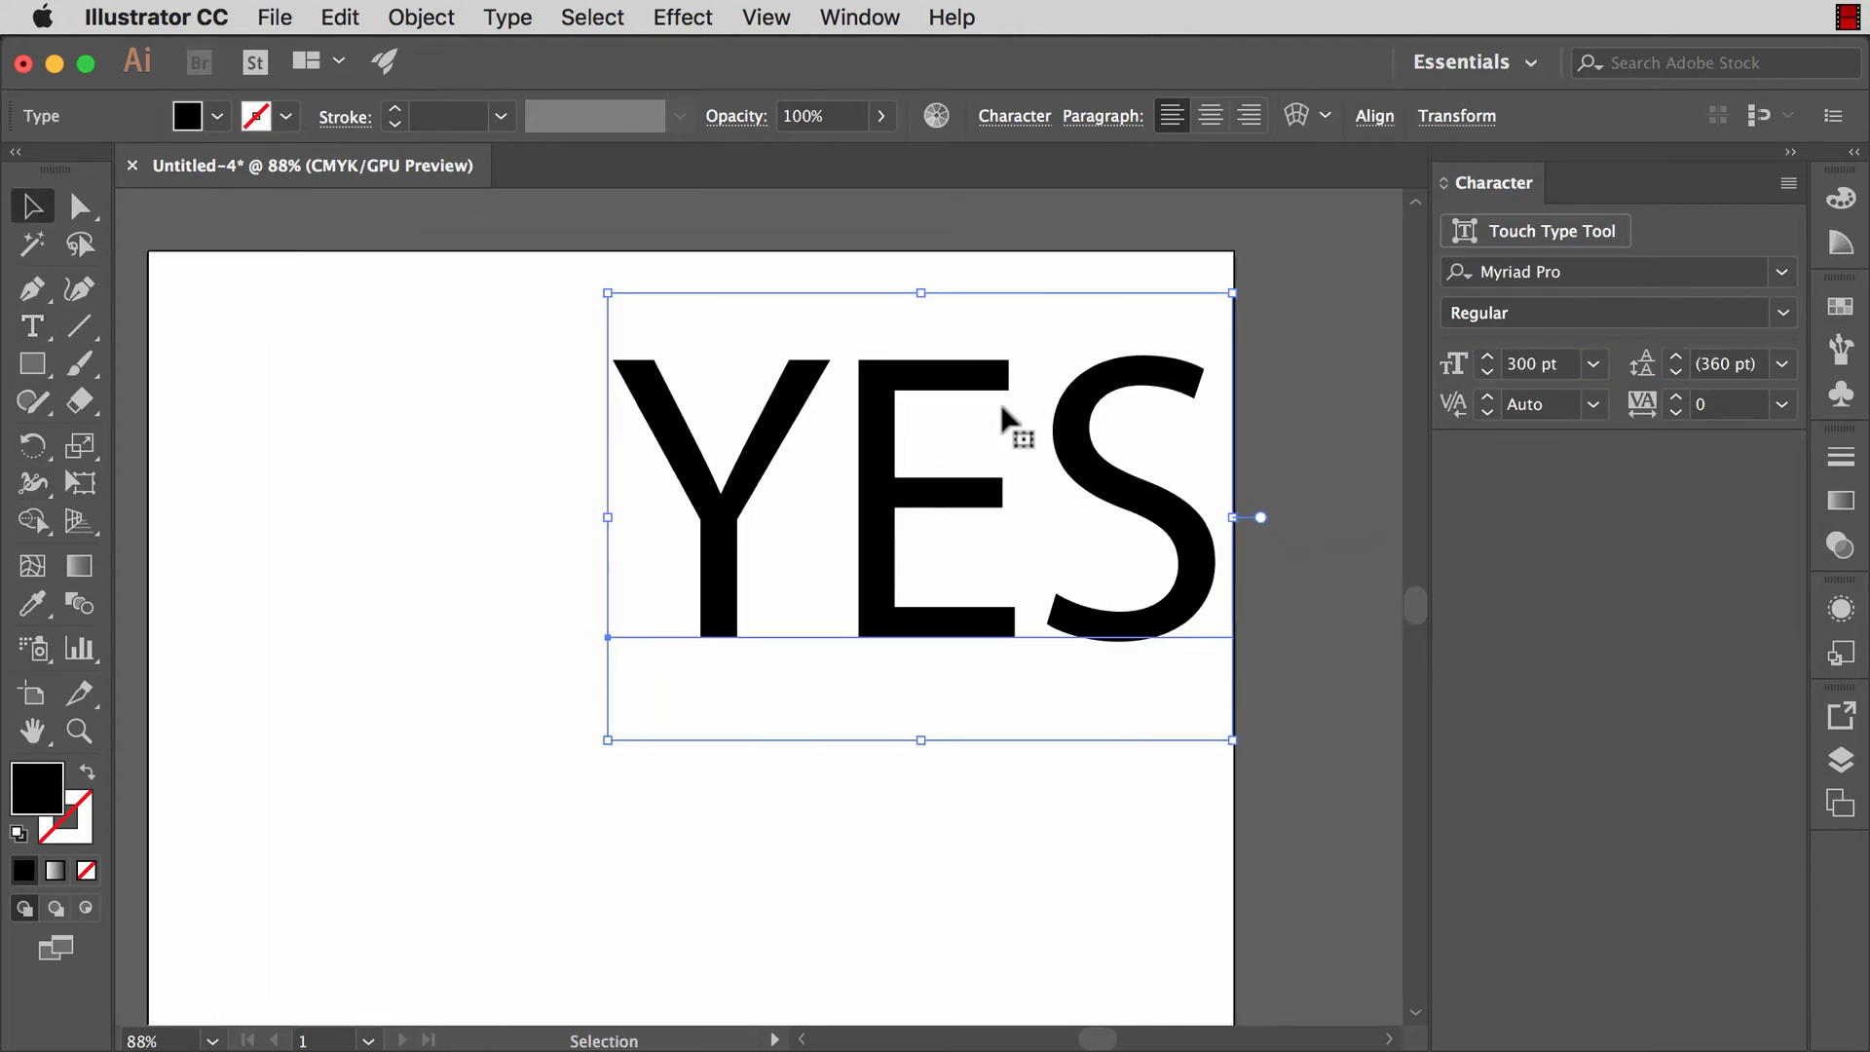
pyautogui.hscroll(-3, 1002, 407)
pyautogui.scroll(-2, 1001, 407)
pyautogui.moveTo(1086, 392); pyautogui.dragTo(902, 510)
pyautogui.hscroll(3, 1290, 282)
pyautogui.scroll(2, 1290, 282)
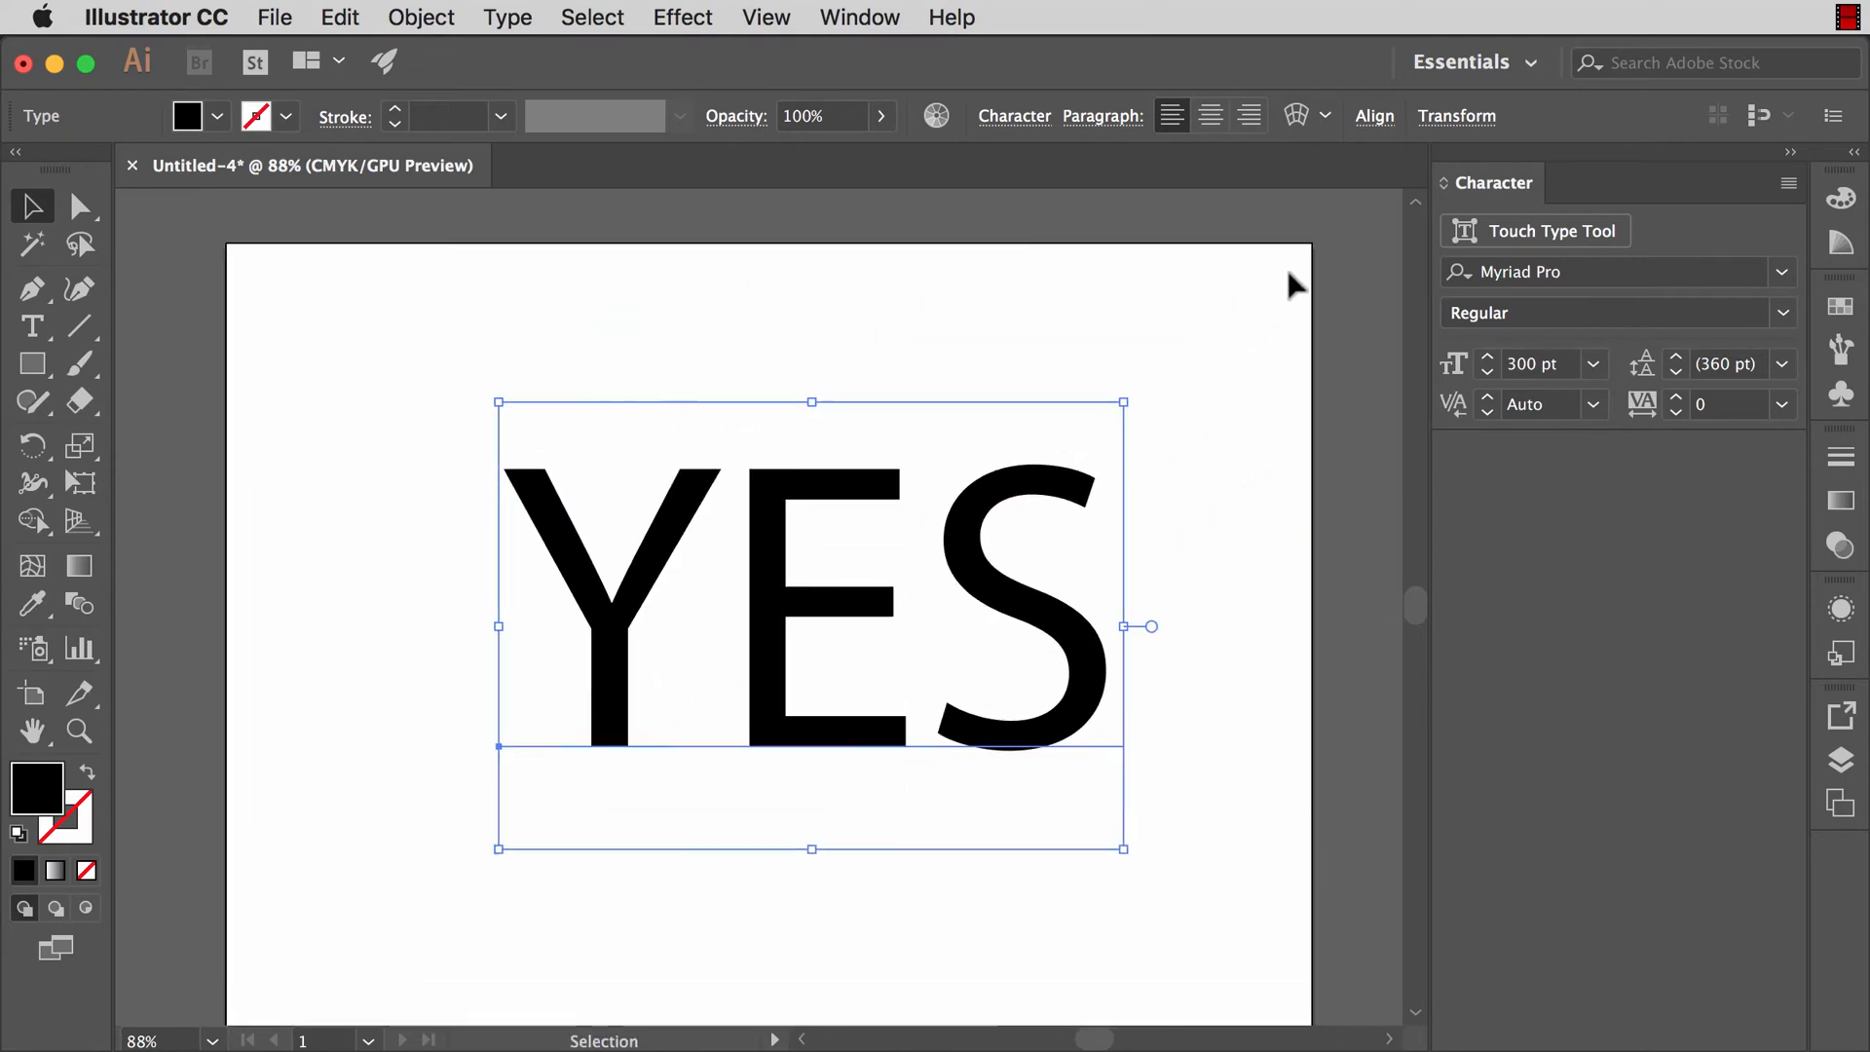
# Step: Change the YES text's font to Roboto with the Black style, and deselect it
pyautogui.click(1783, 271)
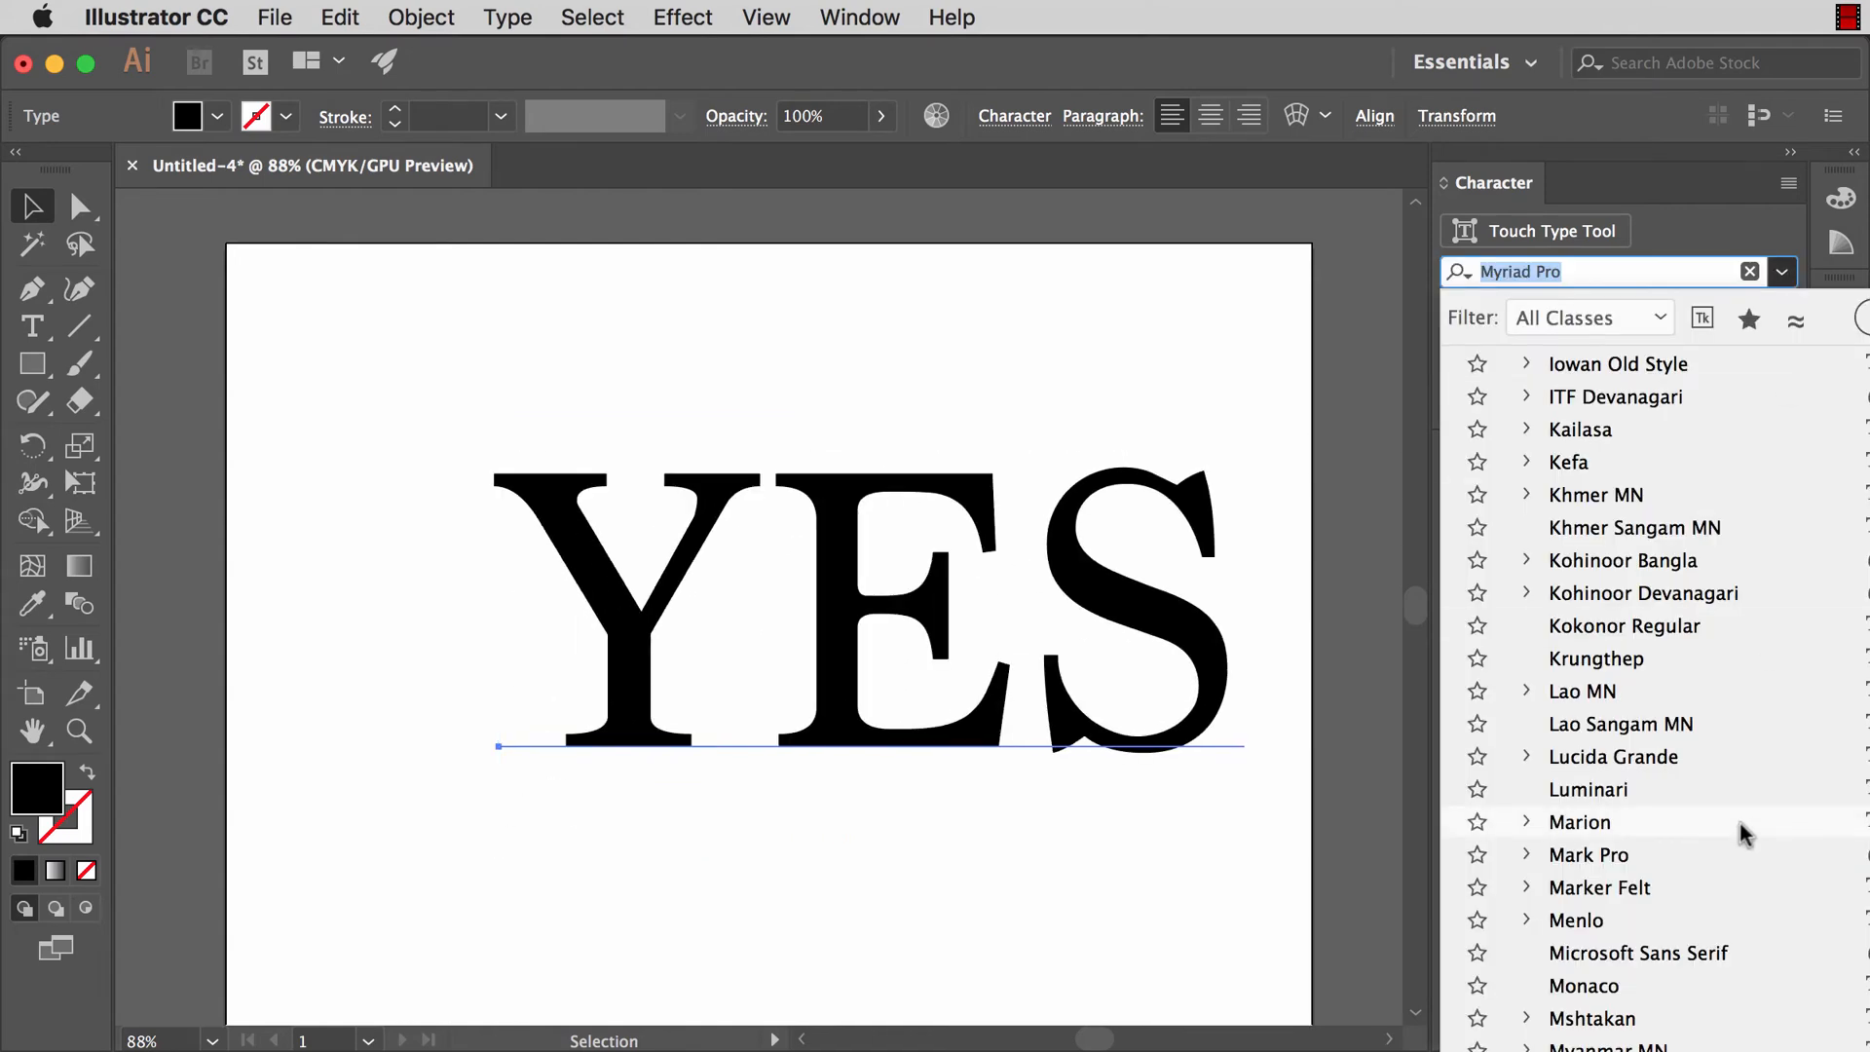
pyautogui.scroll(-6, 1740, 822)
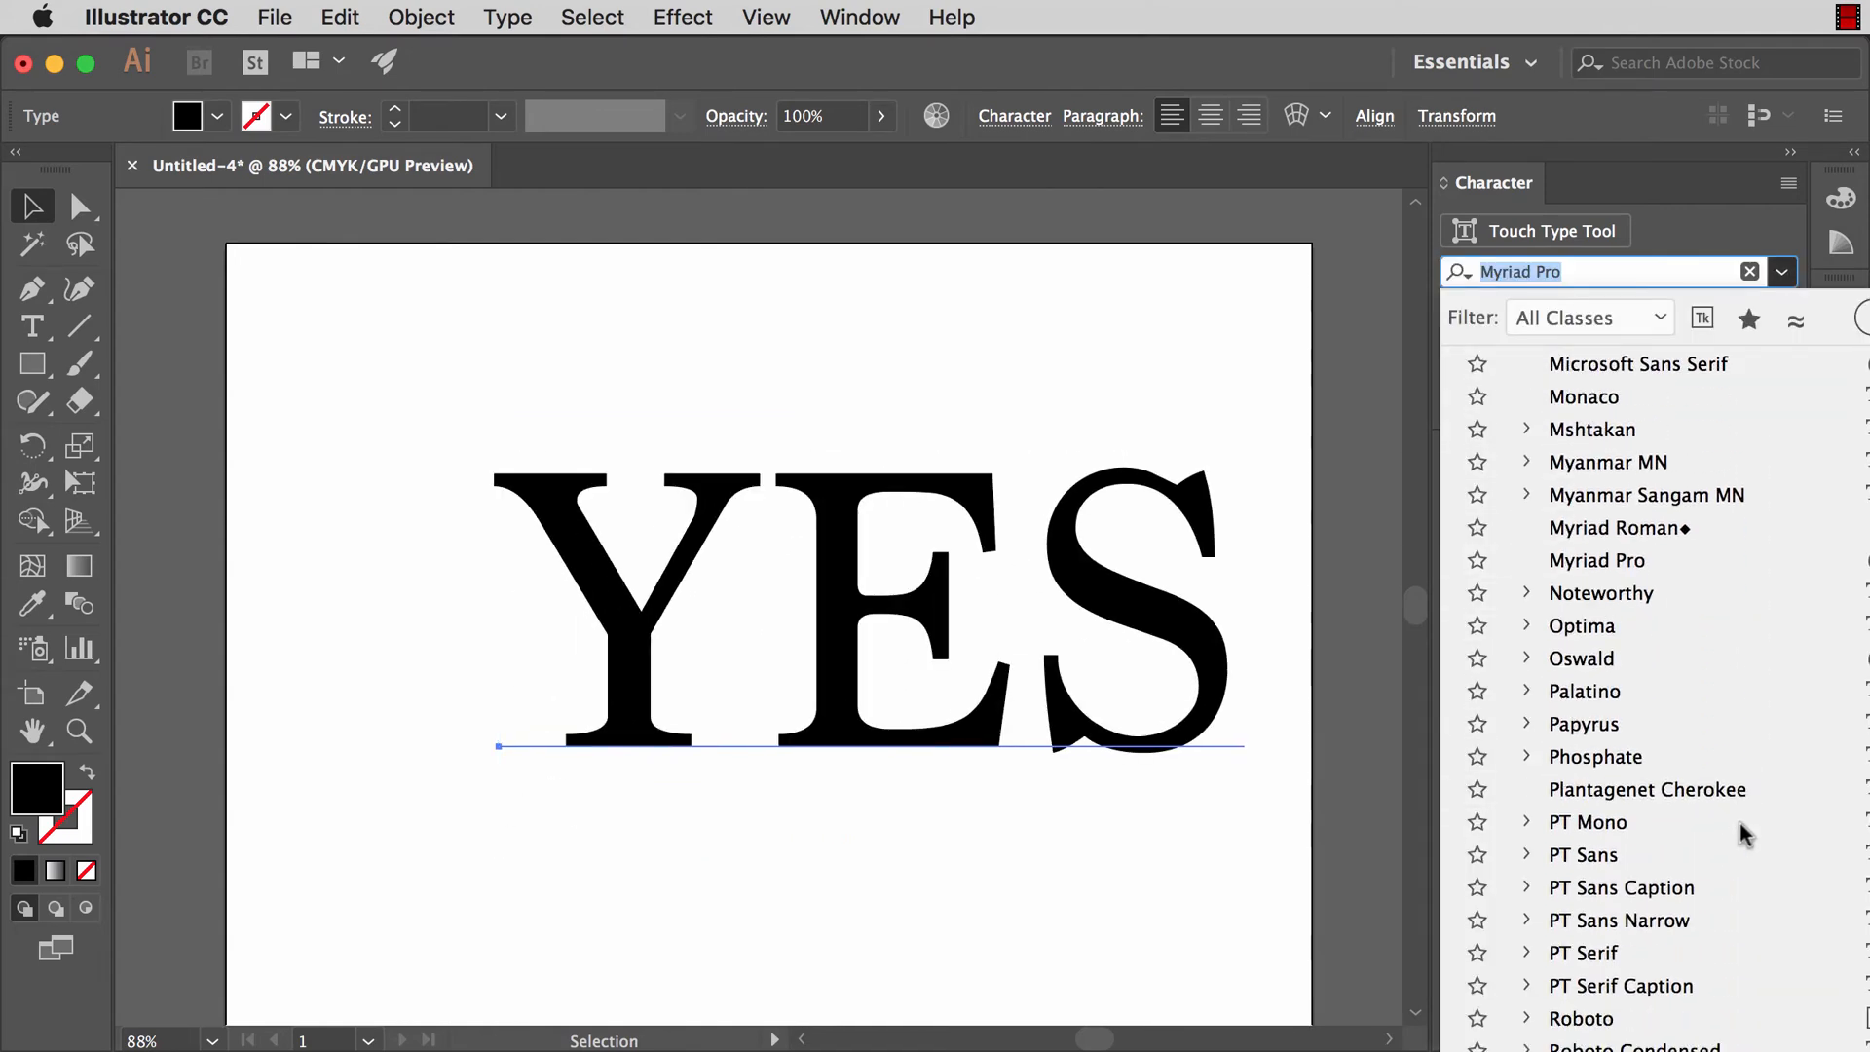
pyautogui.scroll(-3, 1740, 822)
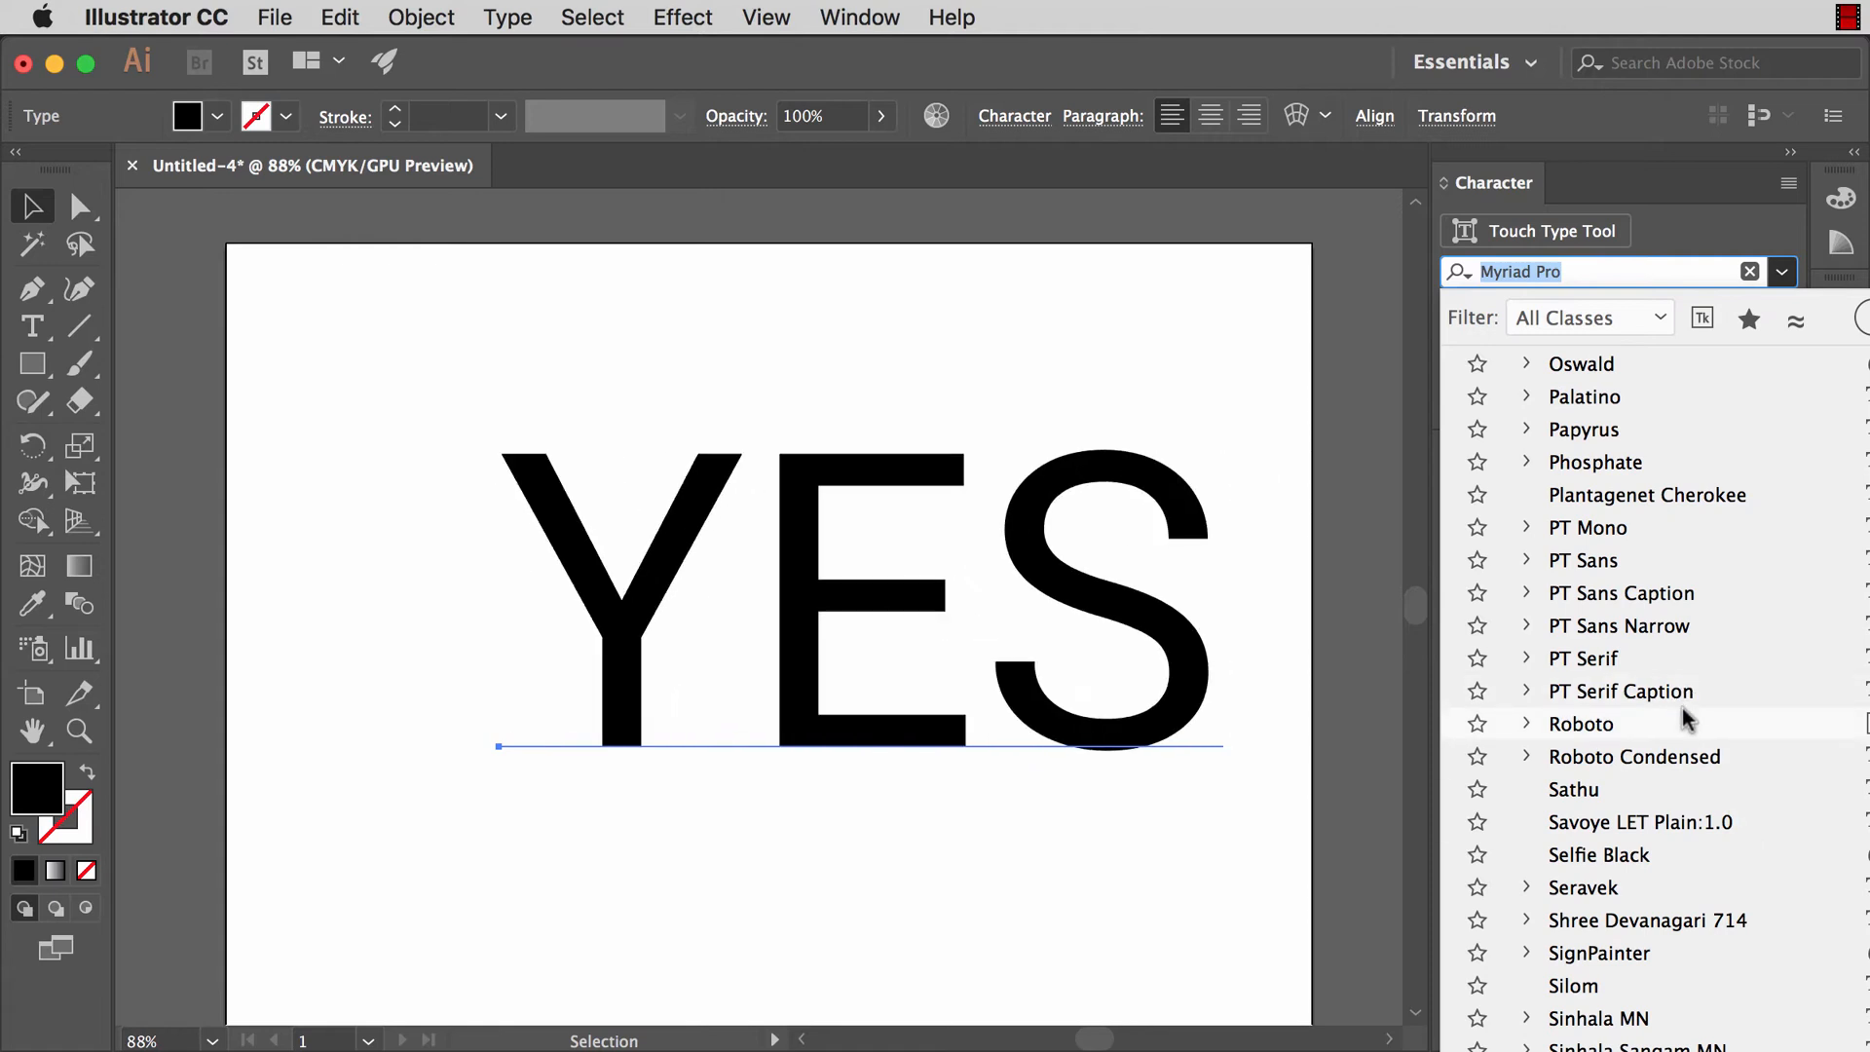
pyautogui.click(1682, 721)
pyautogui.click(1785, 312)
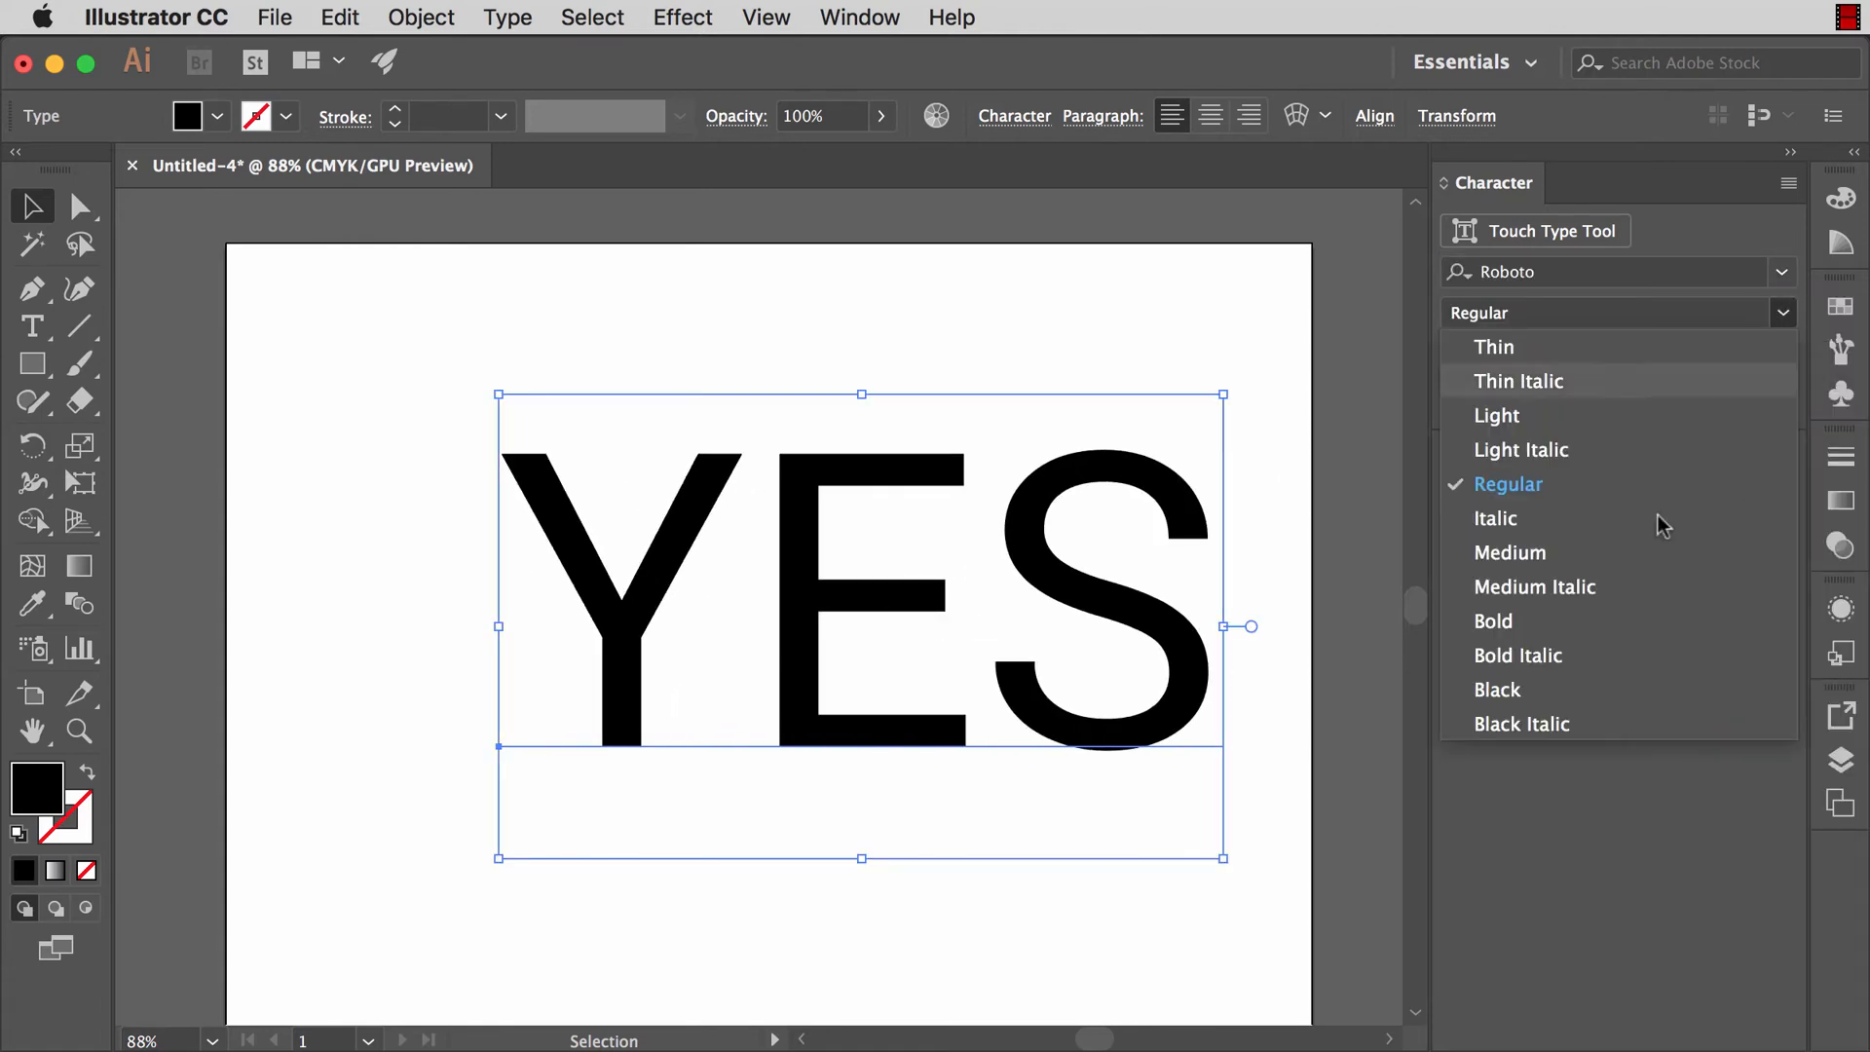
pyautogui.click(1584, 694)
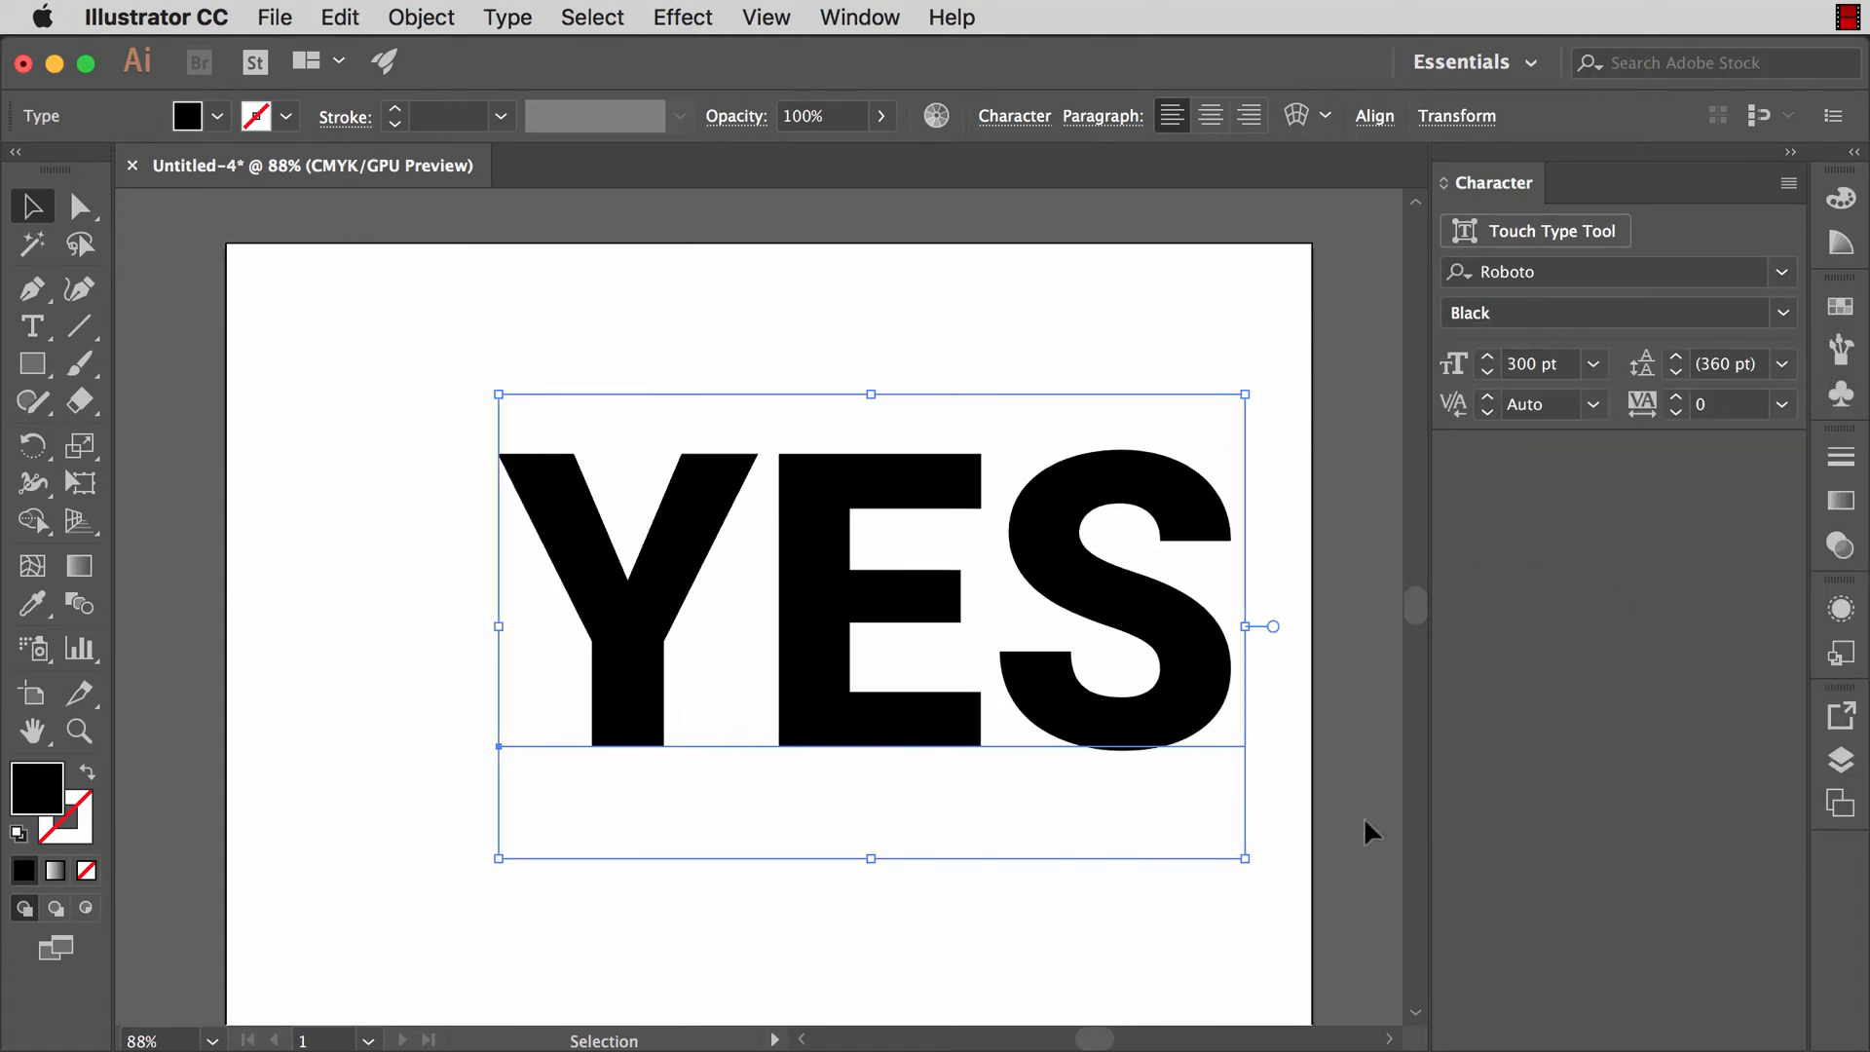
pyautogui.click(1342, 835)
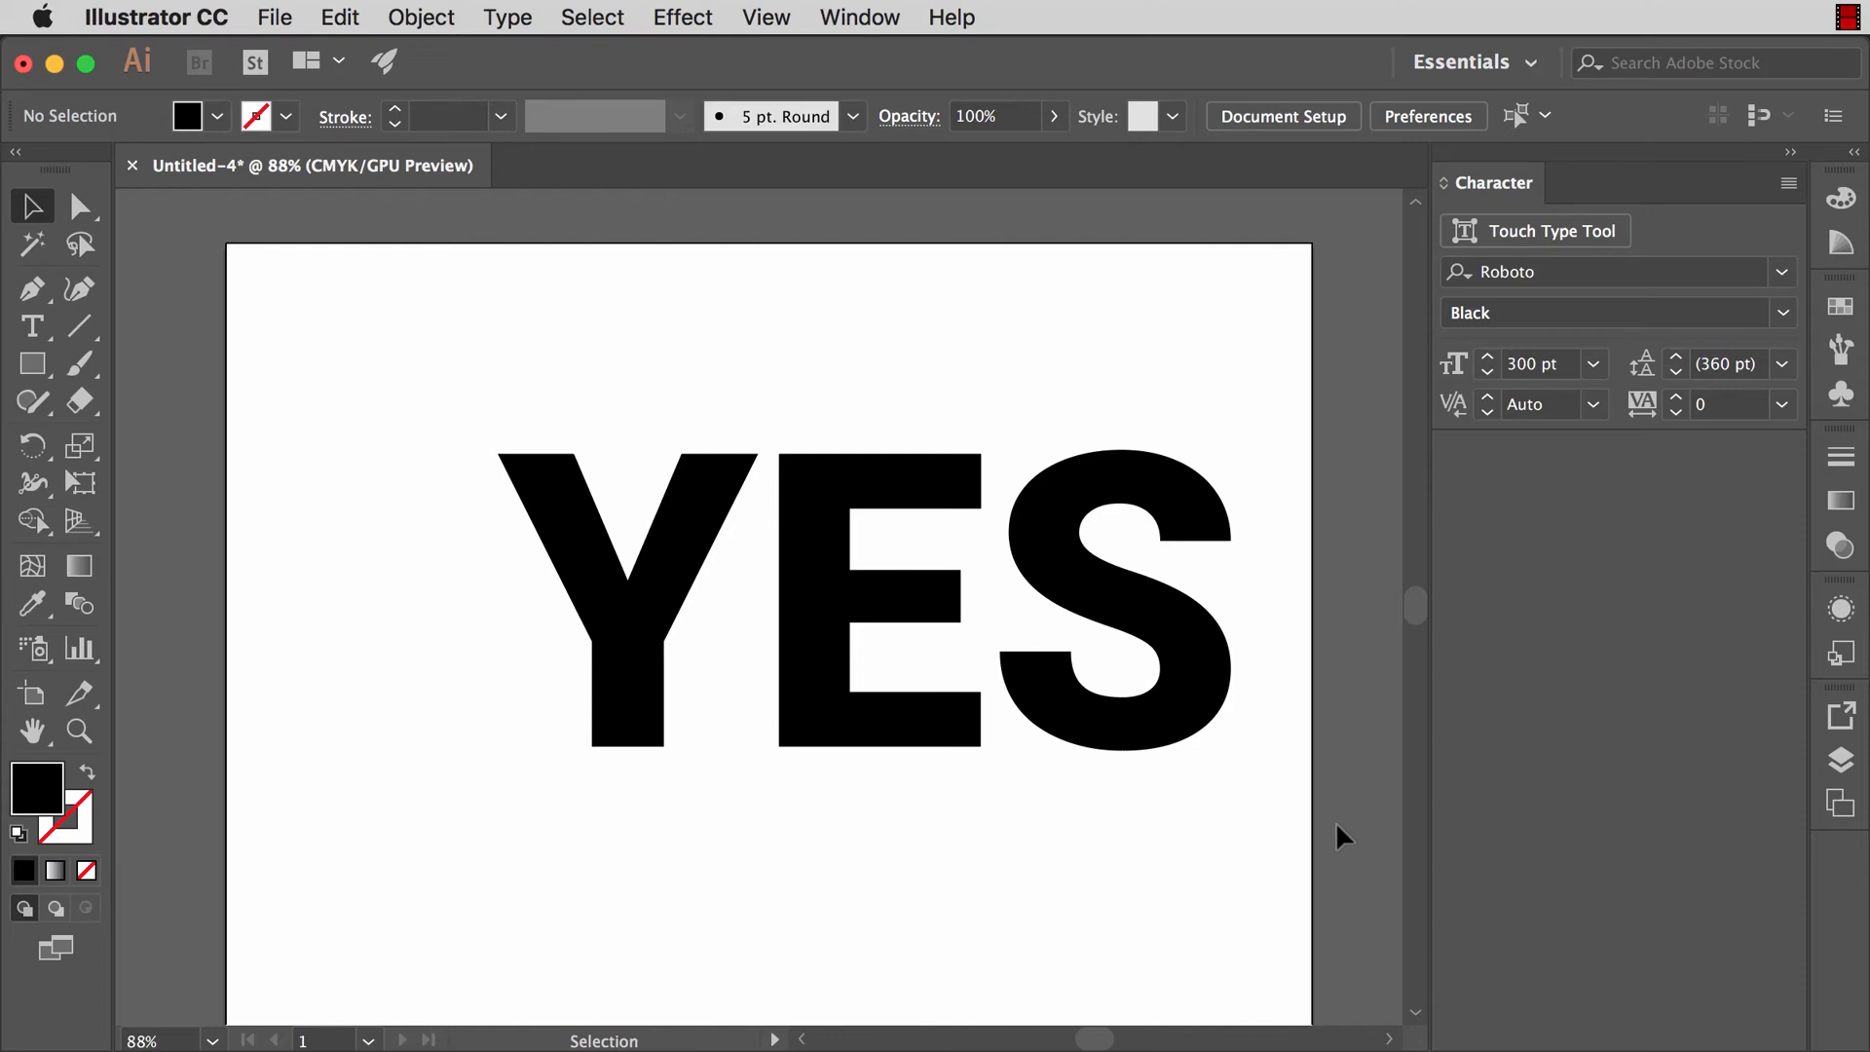
# Step: Apply a Roughen effect to the YES text with preview on, relative size 1%, detail 8/in and corner points
pyautogui.click(1160, 633)
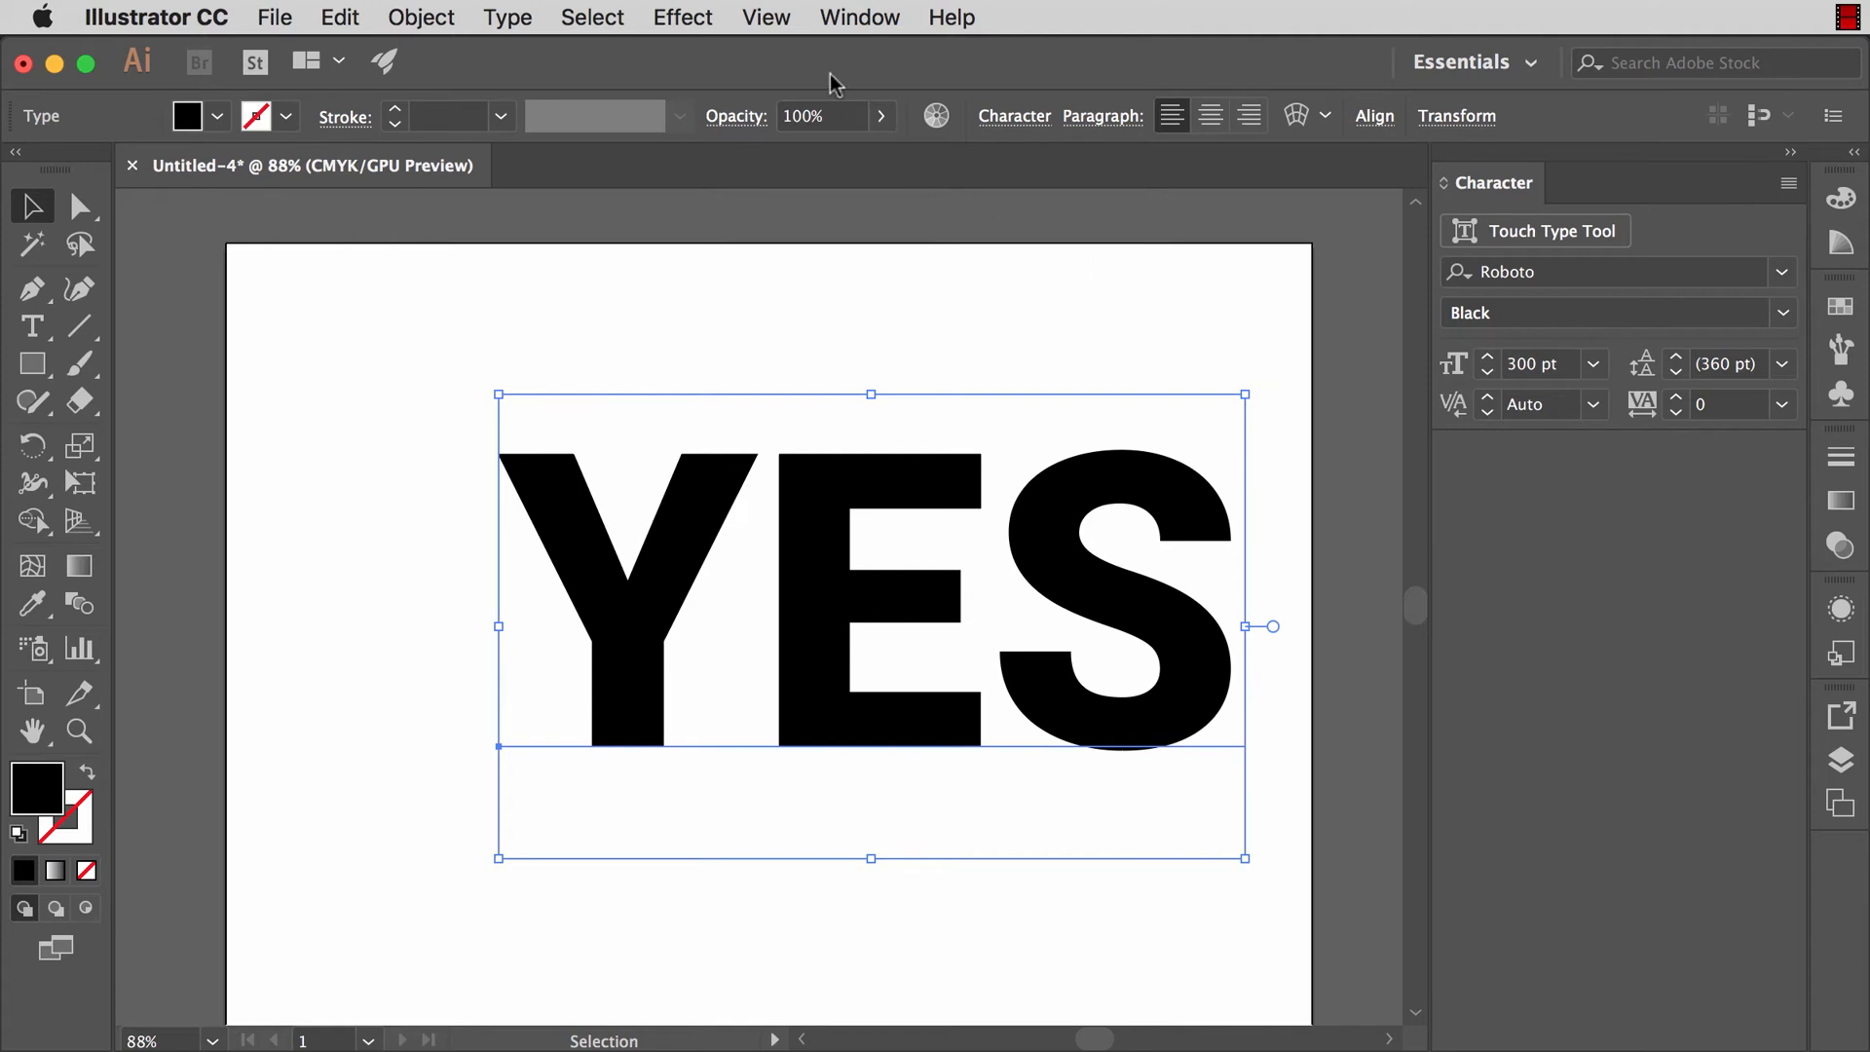
pyautogui.click(708, 14)
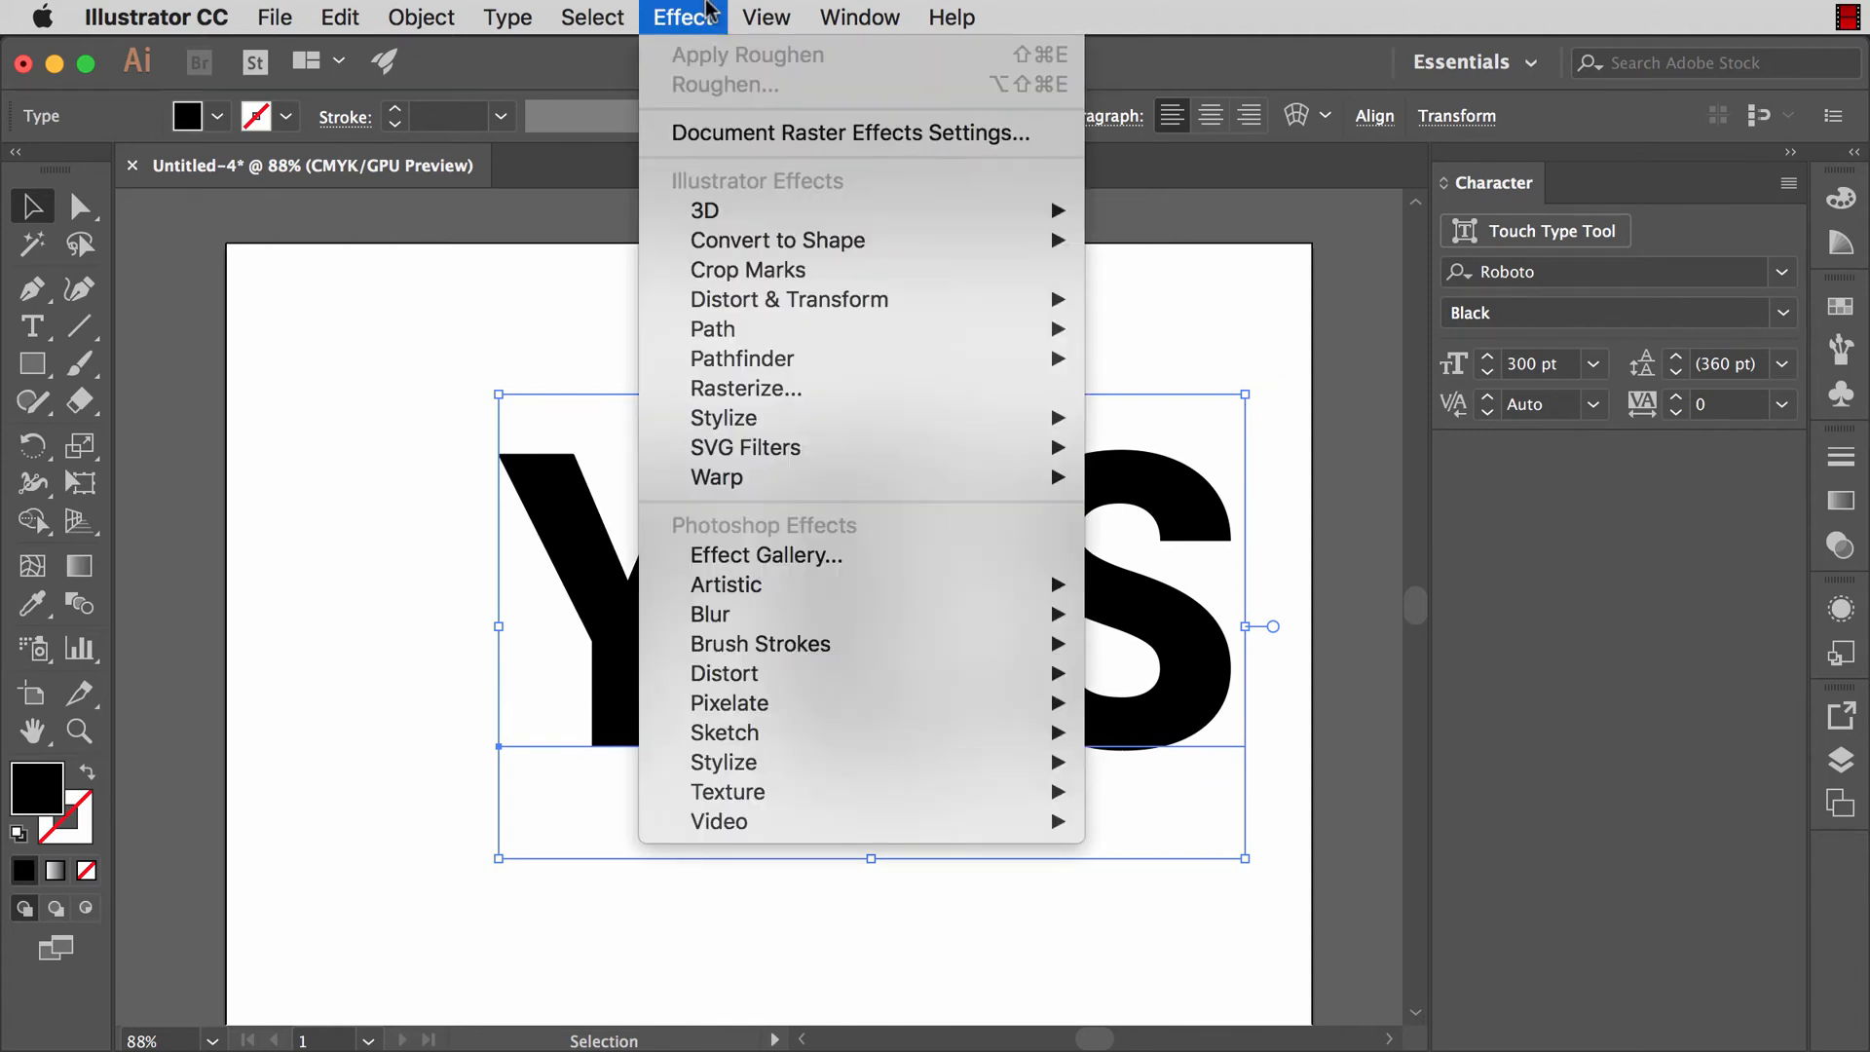
pyautogui.moveTo(808, 304)
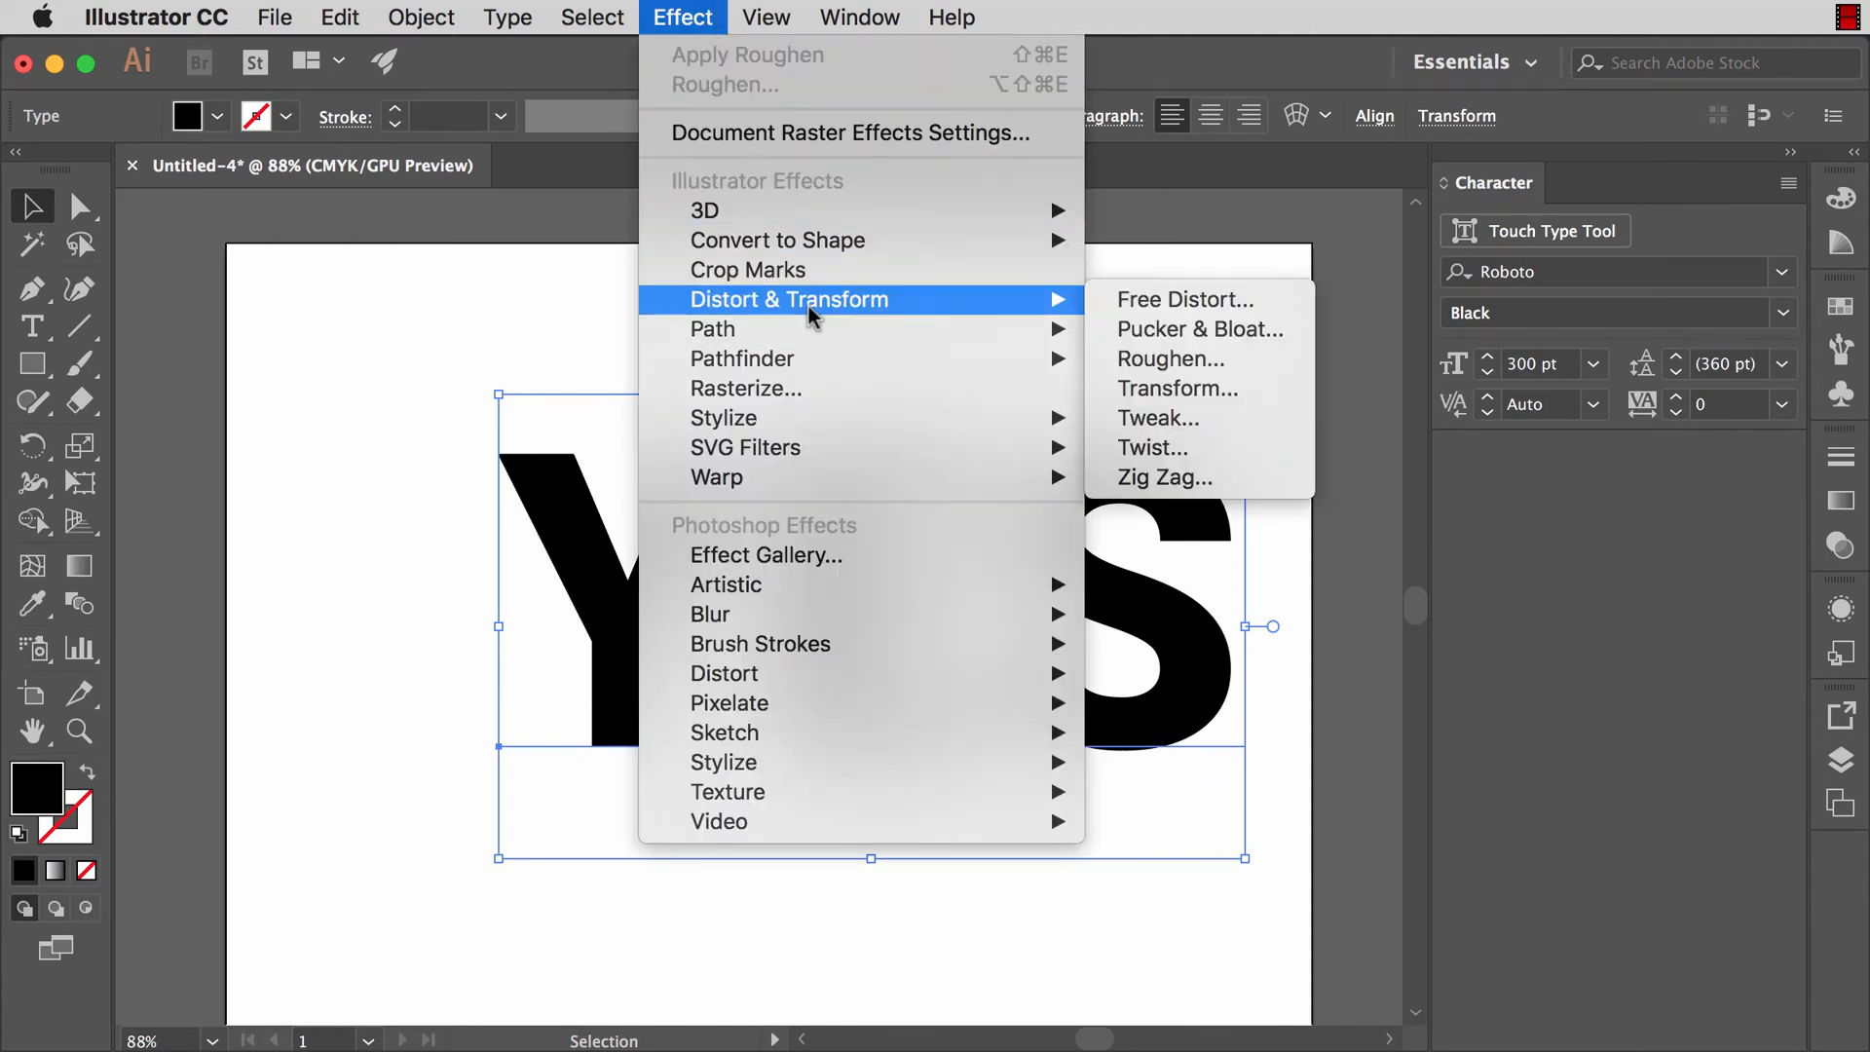
pyautogui.click(1195, 360)
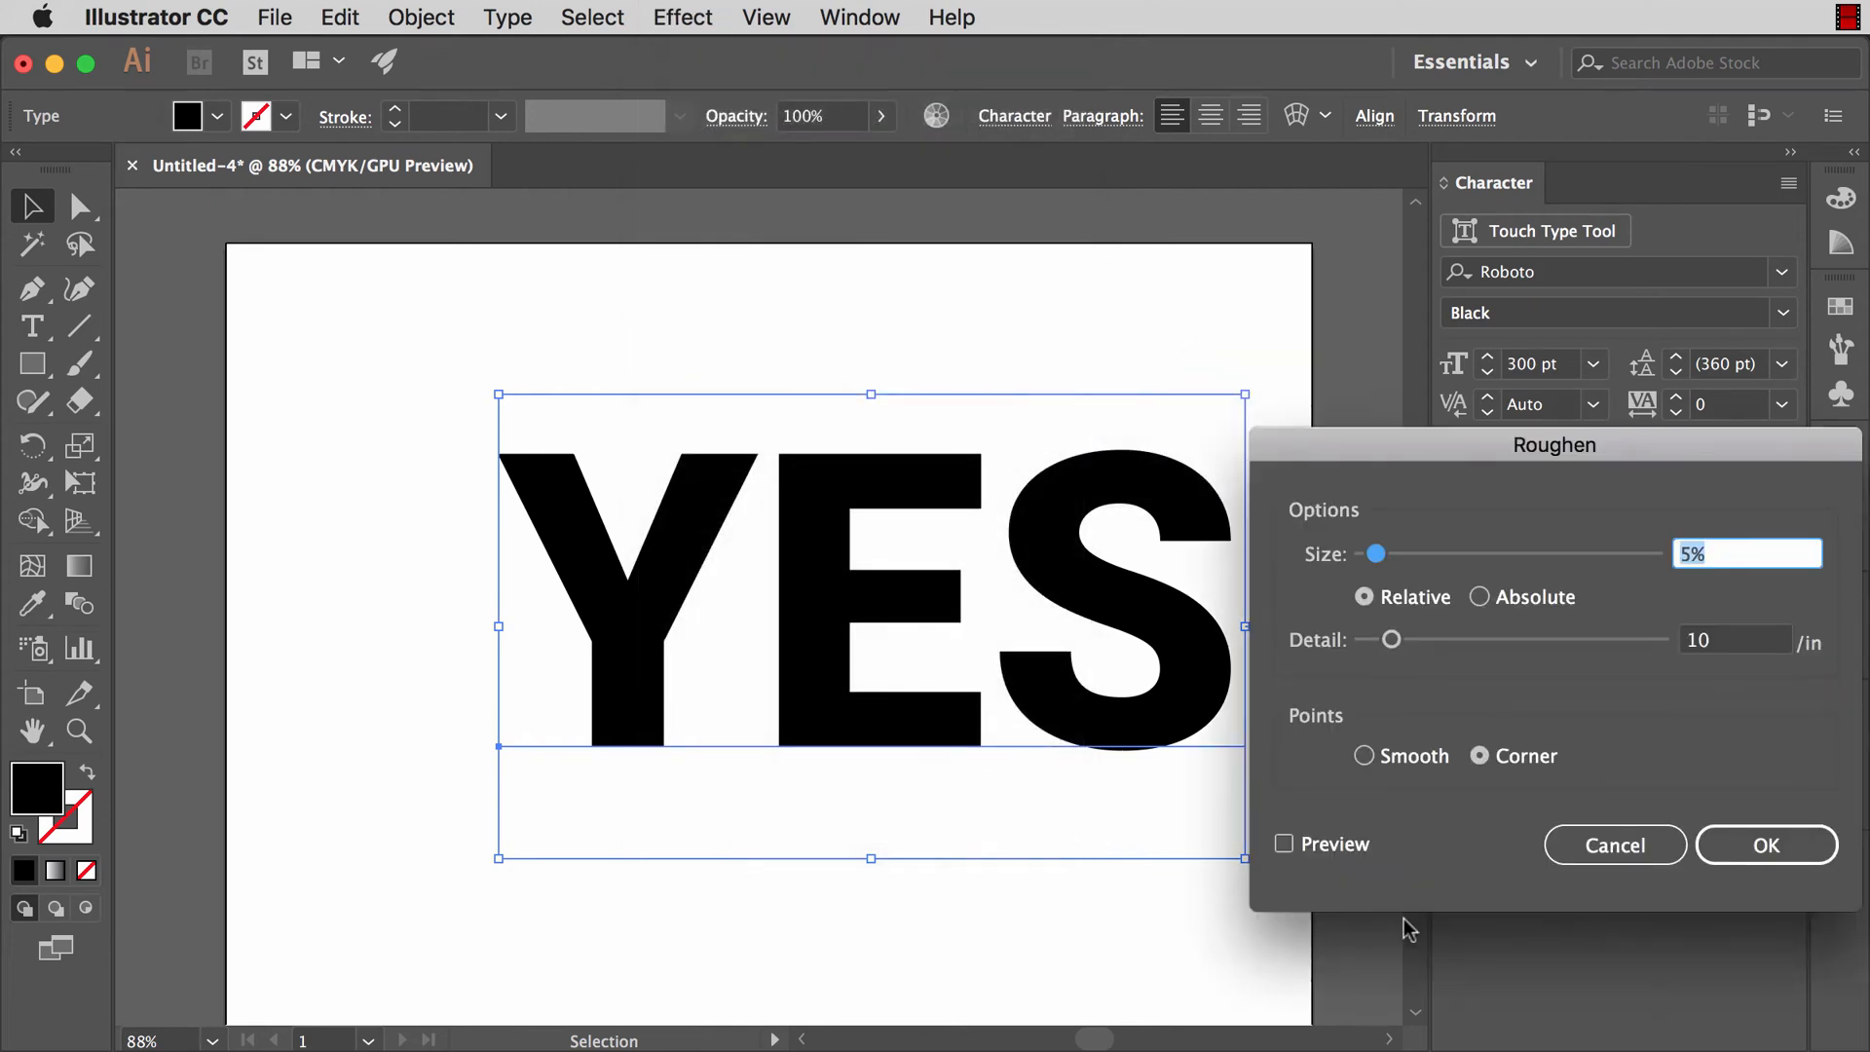
pyautogui.click(1284, 845)
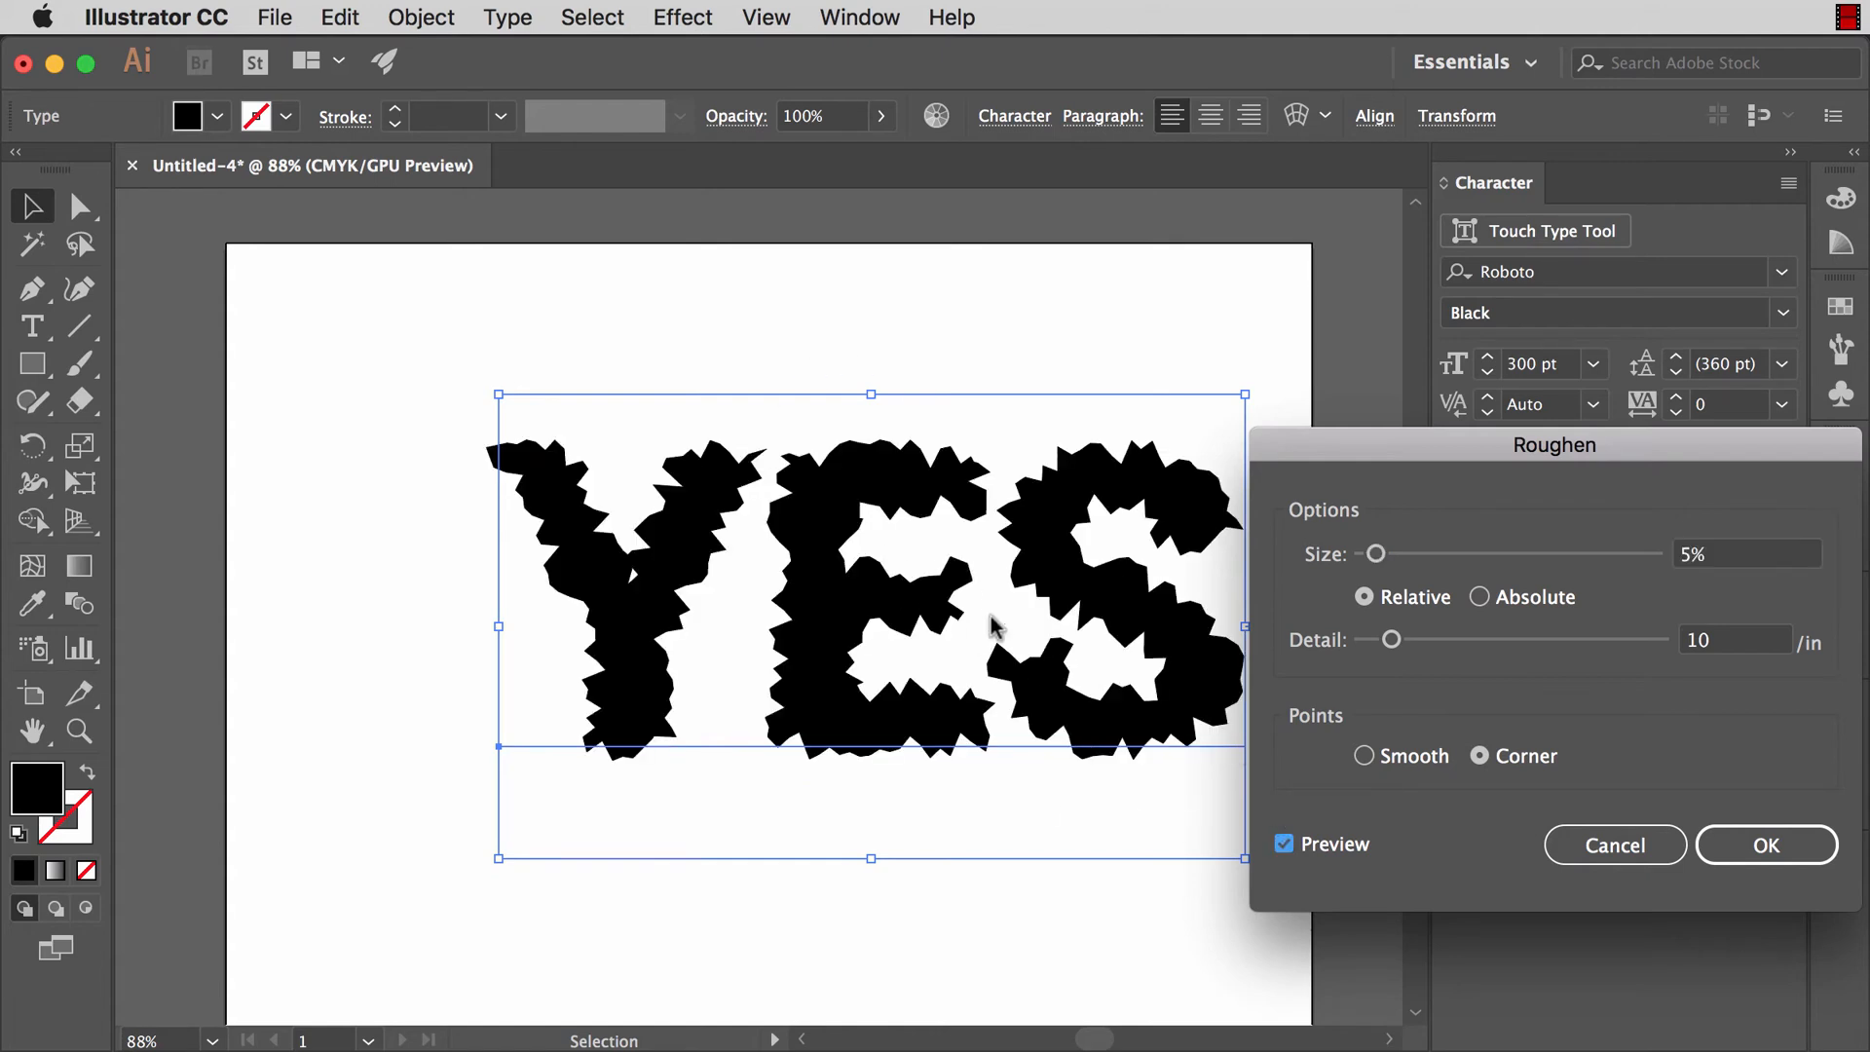
pyautogui.moveTo(1364, 437); pyautogui.dragTo(1368, 437)
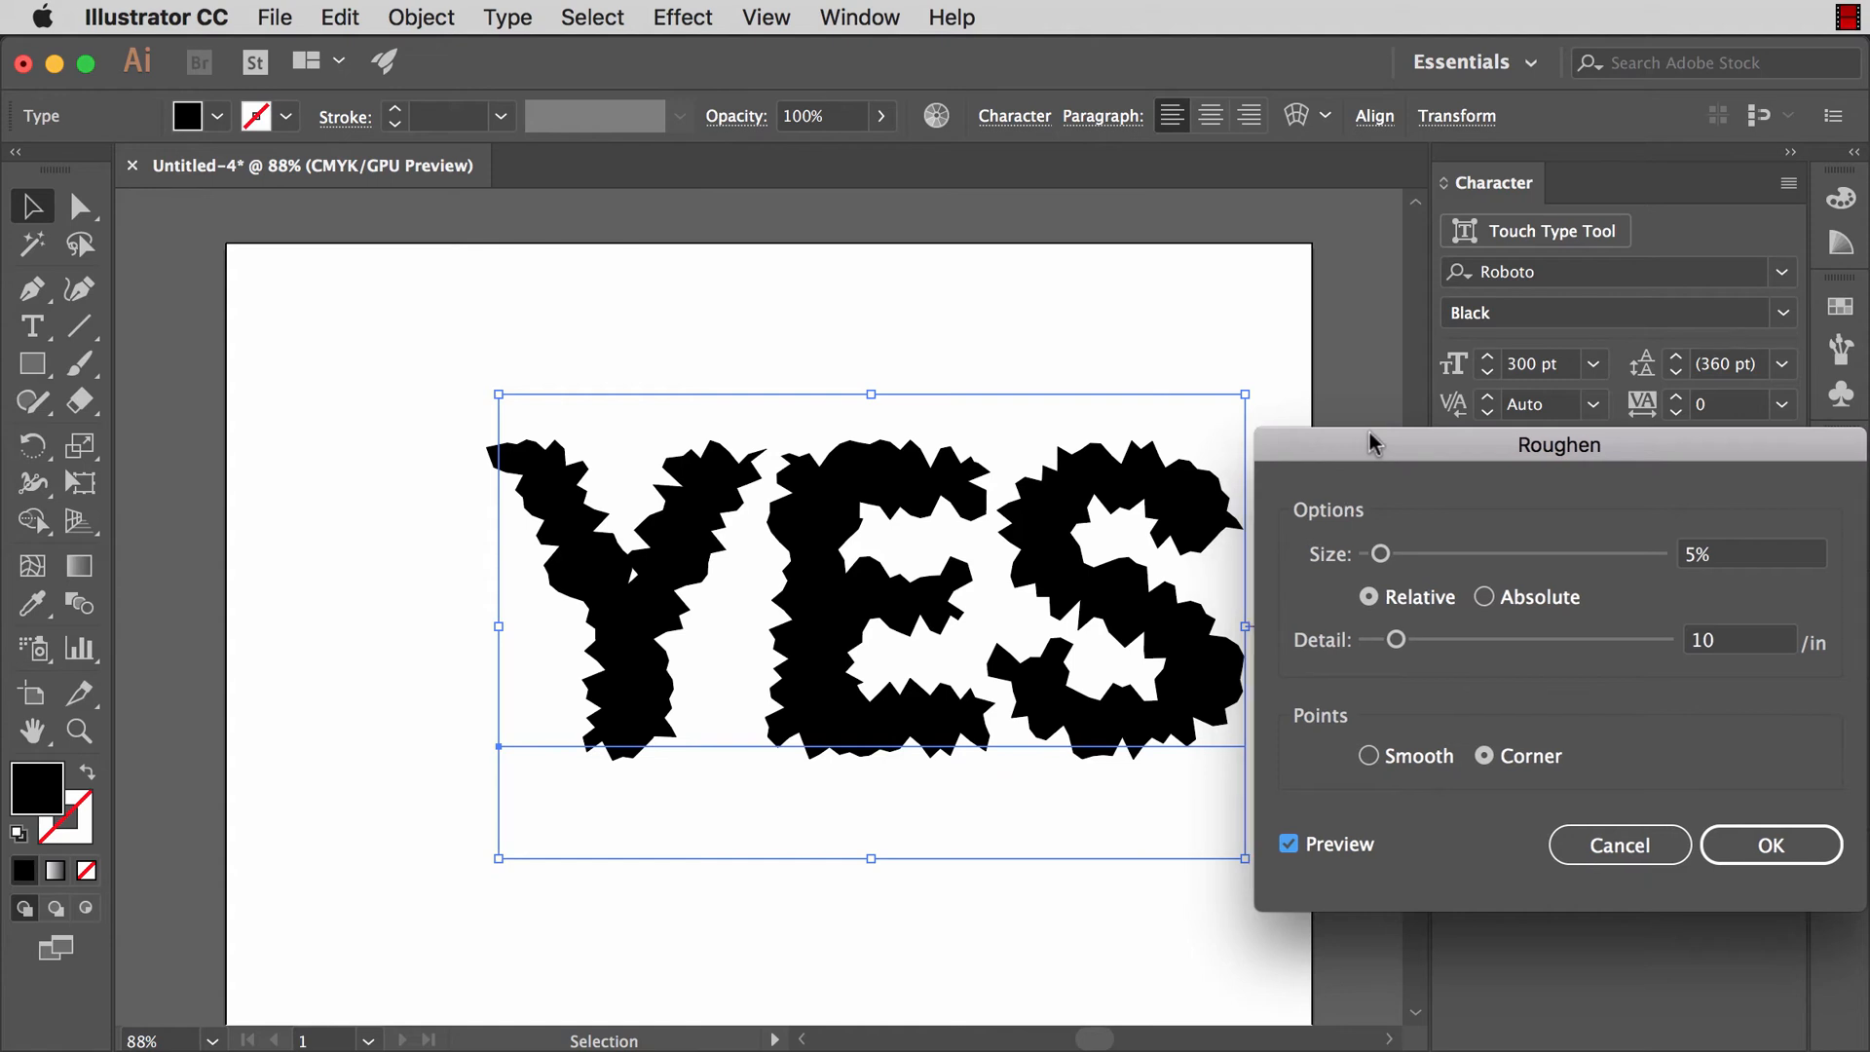
pyautogui.moveTo(1379, 555); pyautogui.dragTo(1374, 565)
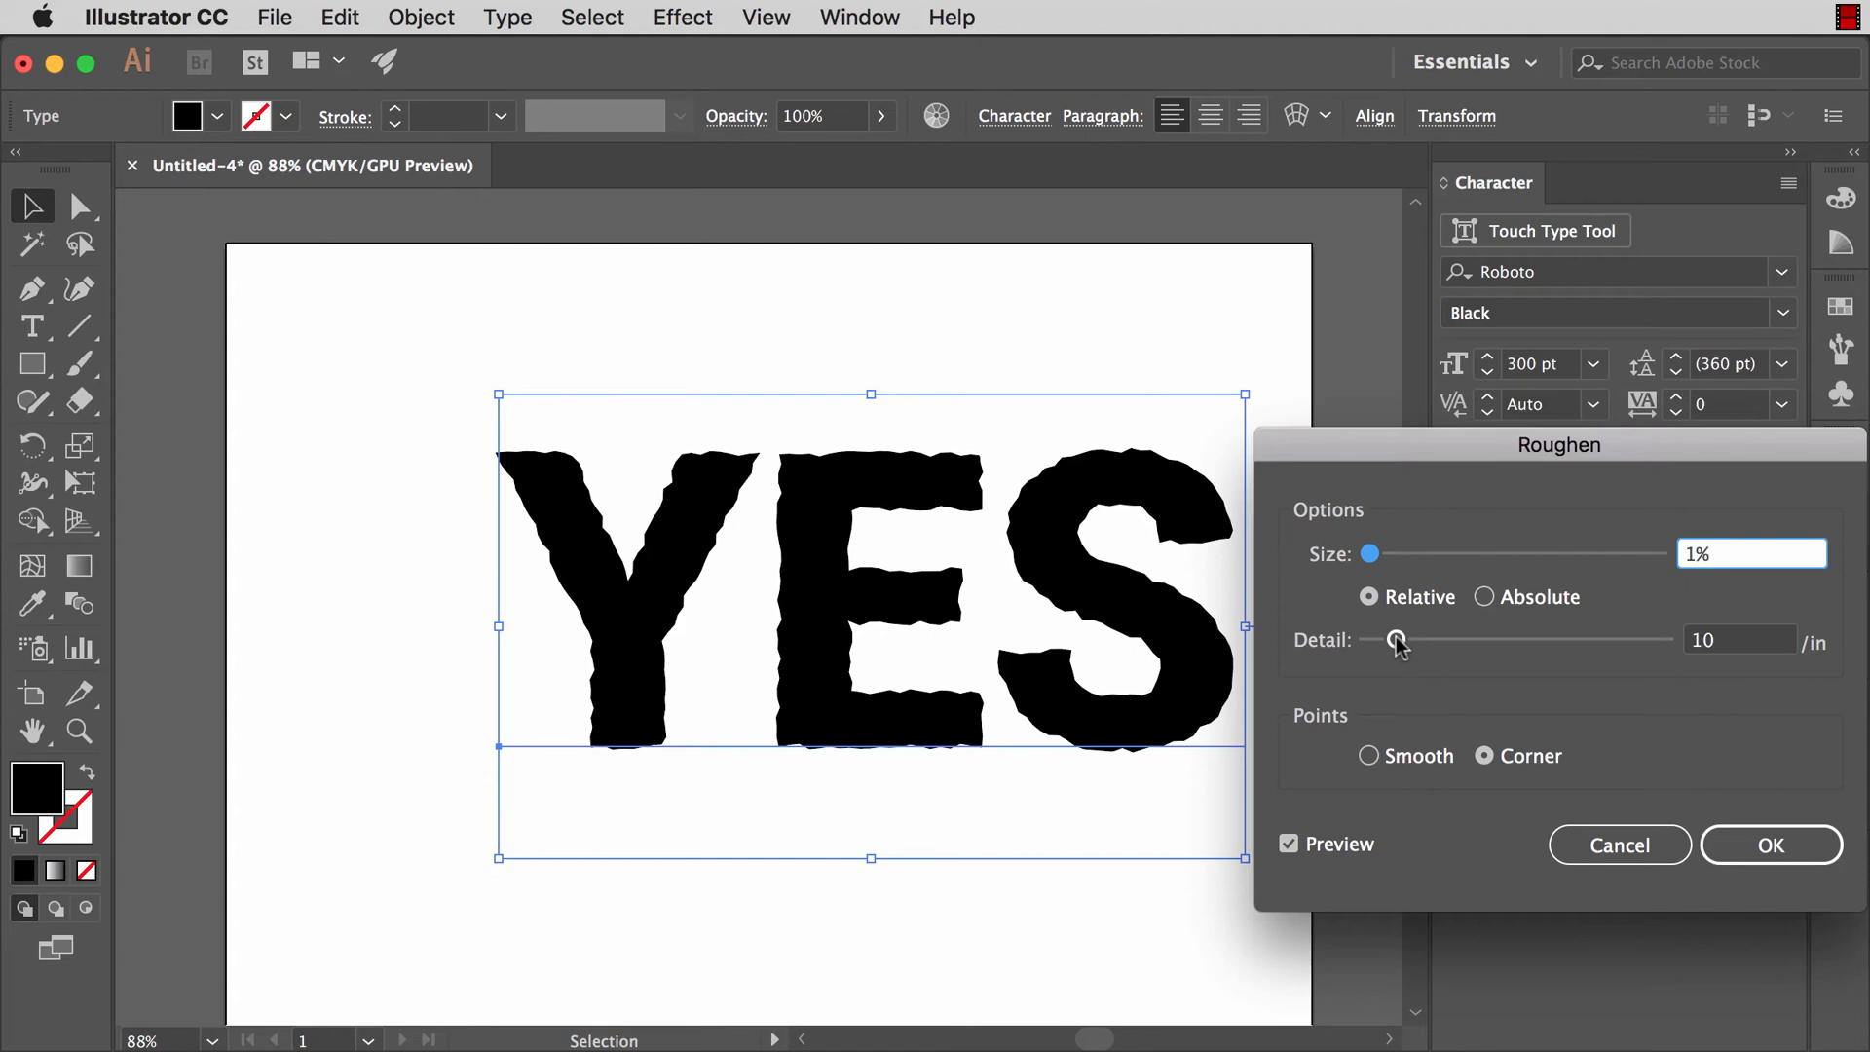
pyautogui.moveTo(1398, 645); pyautogui.dragTo(1501, 646)
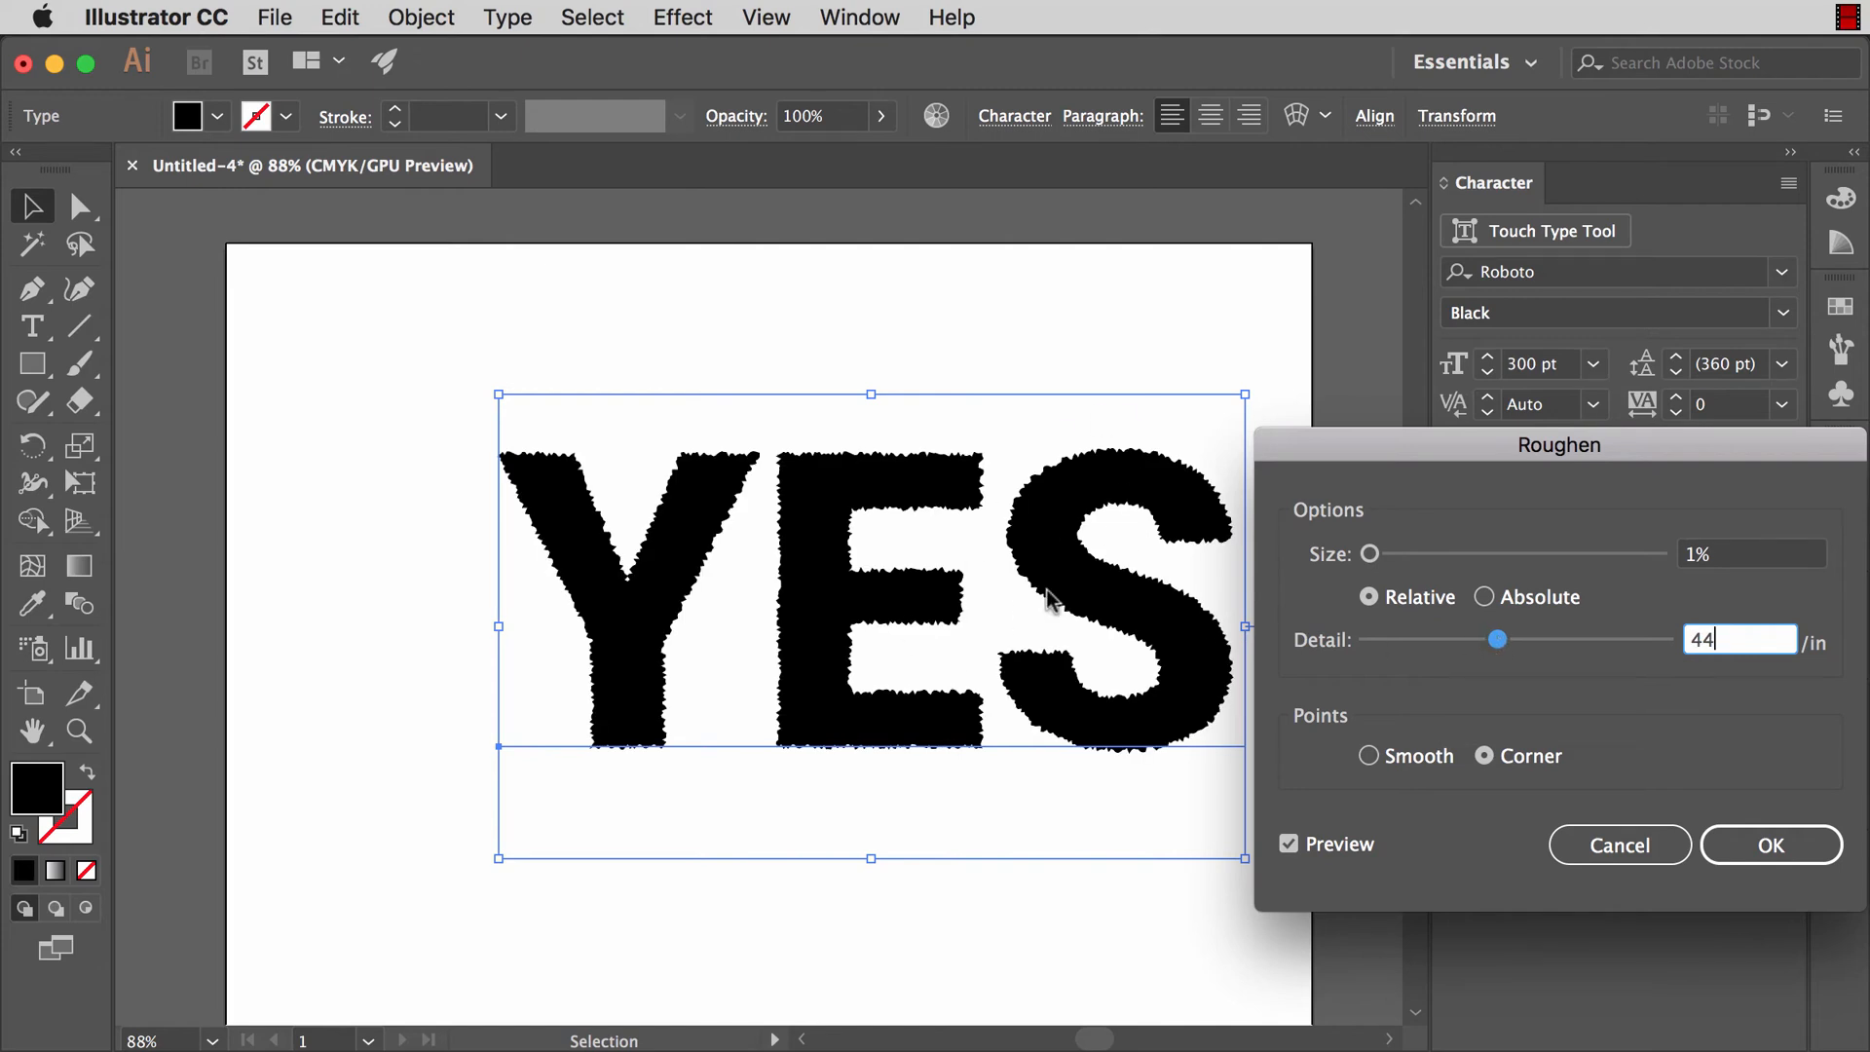
pyautogui.moveTo(1500, 643); pyautogui.dragTo(1390, 652)
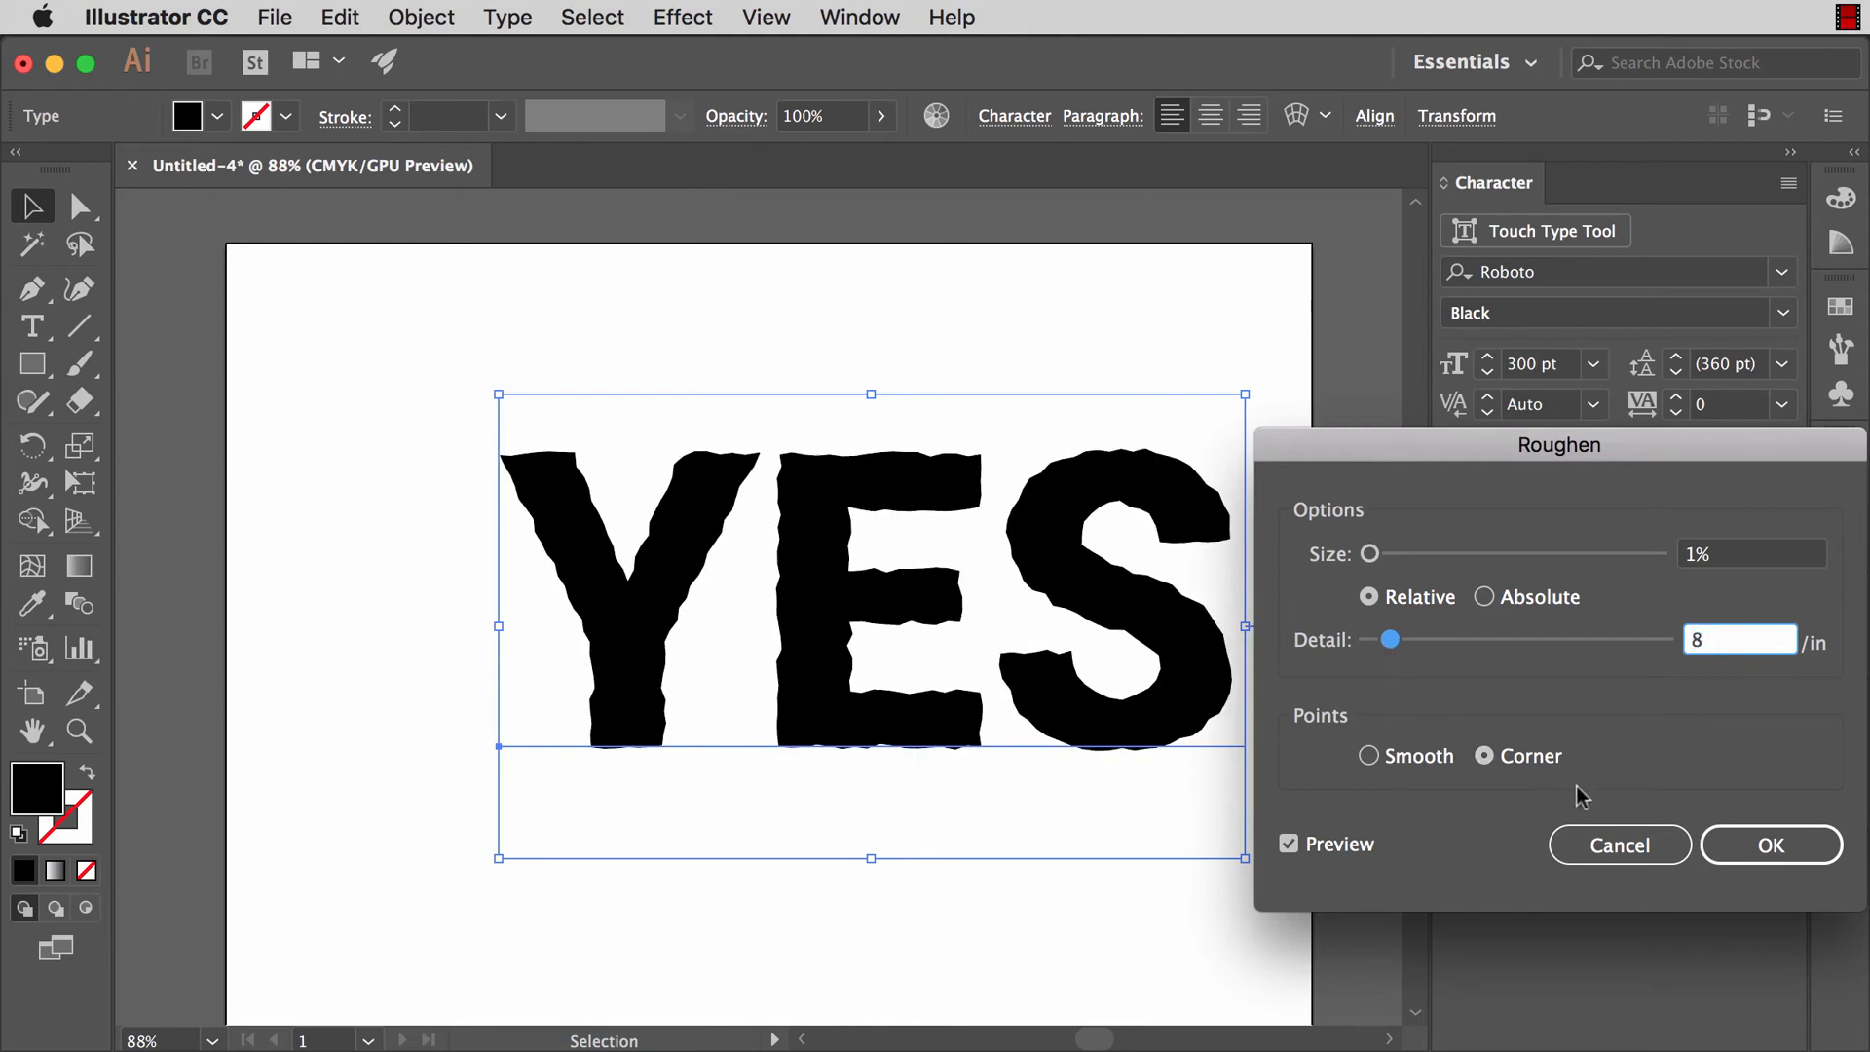
pyautogui.click(1772, 846)
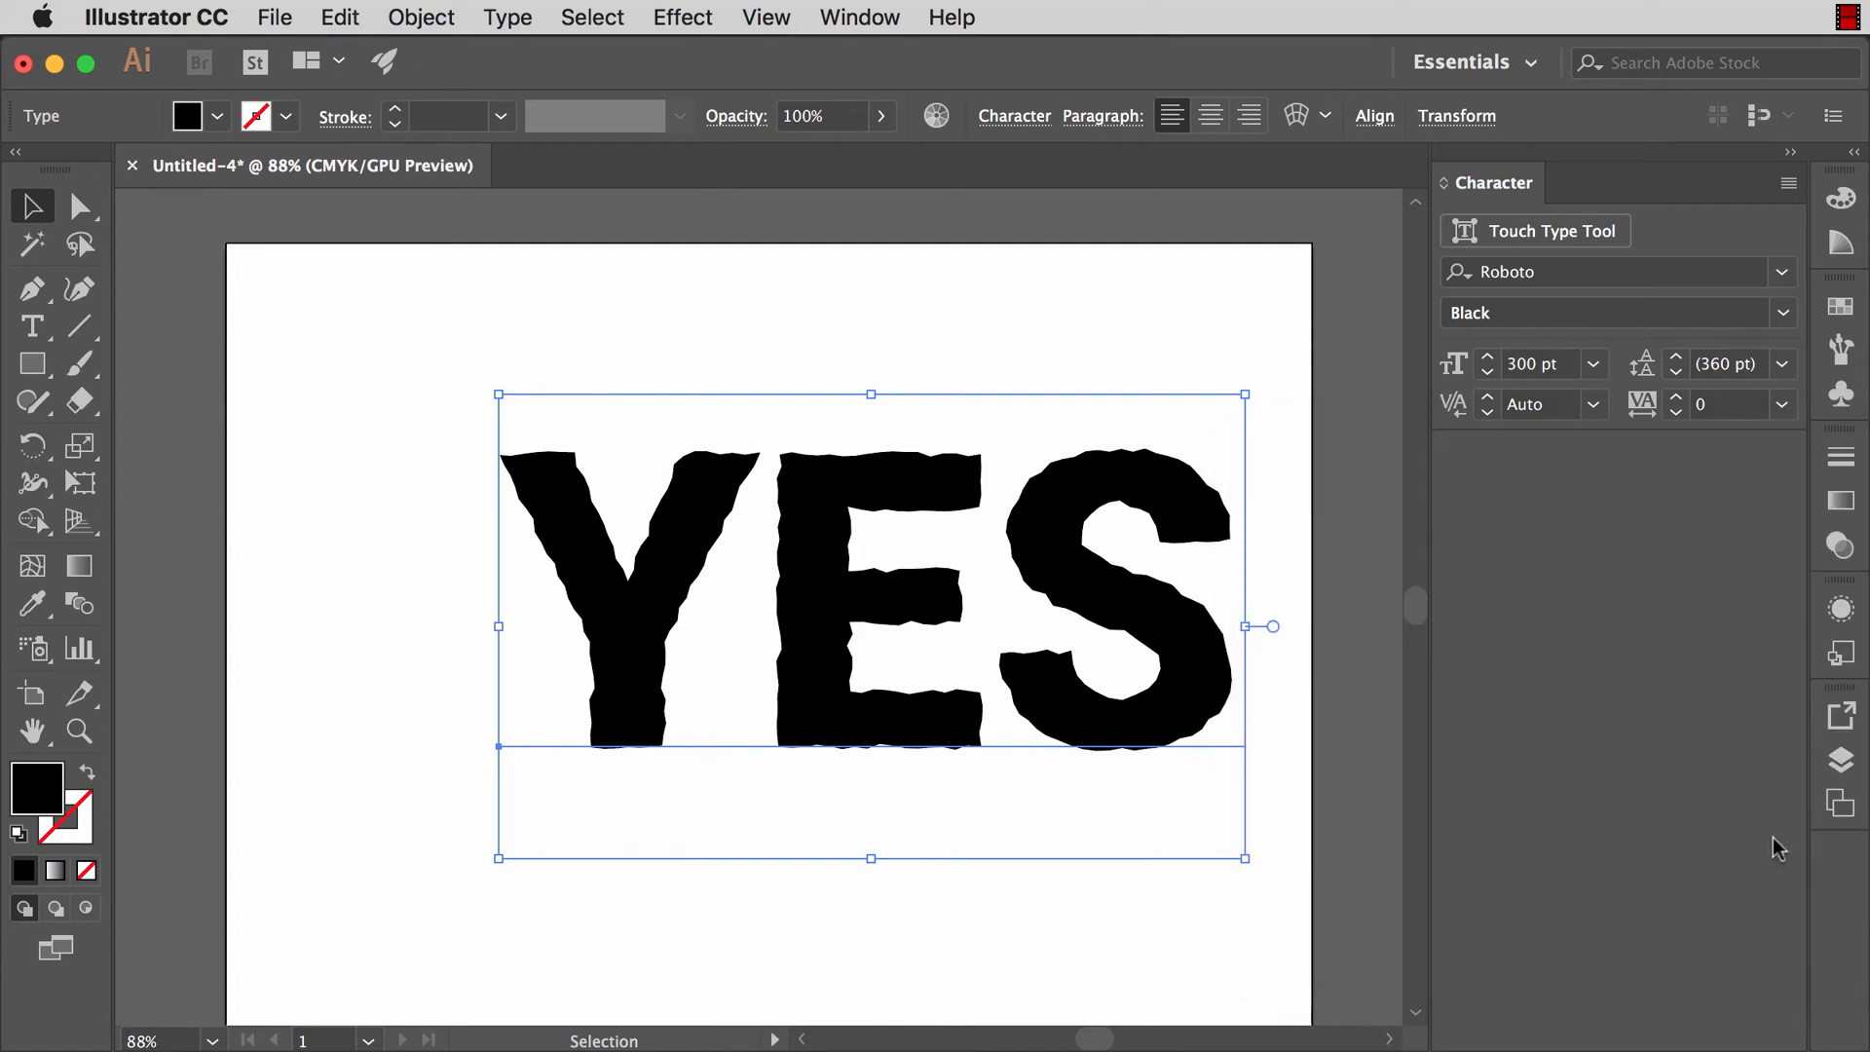
# Step: Try scaling the roughened YES text down to about 279 pt, and undo the scaling
pyautogui.click(1323, 881)
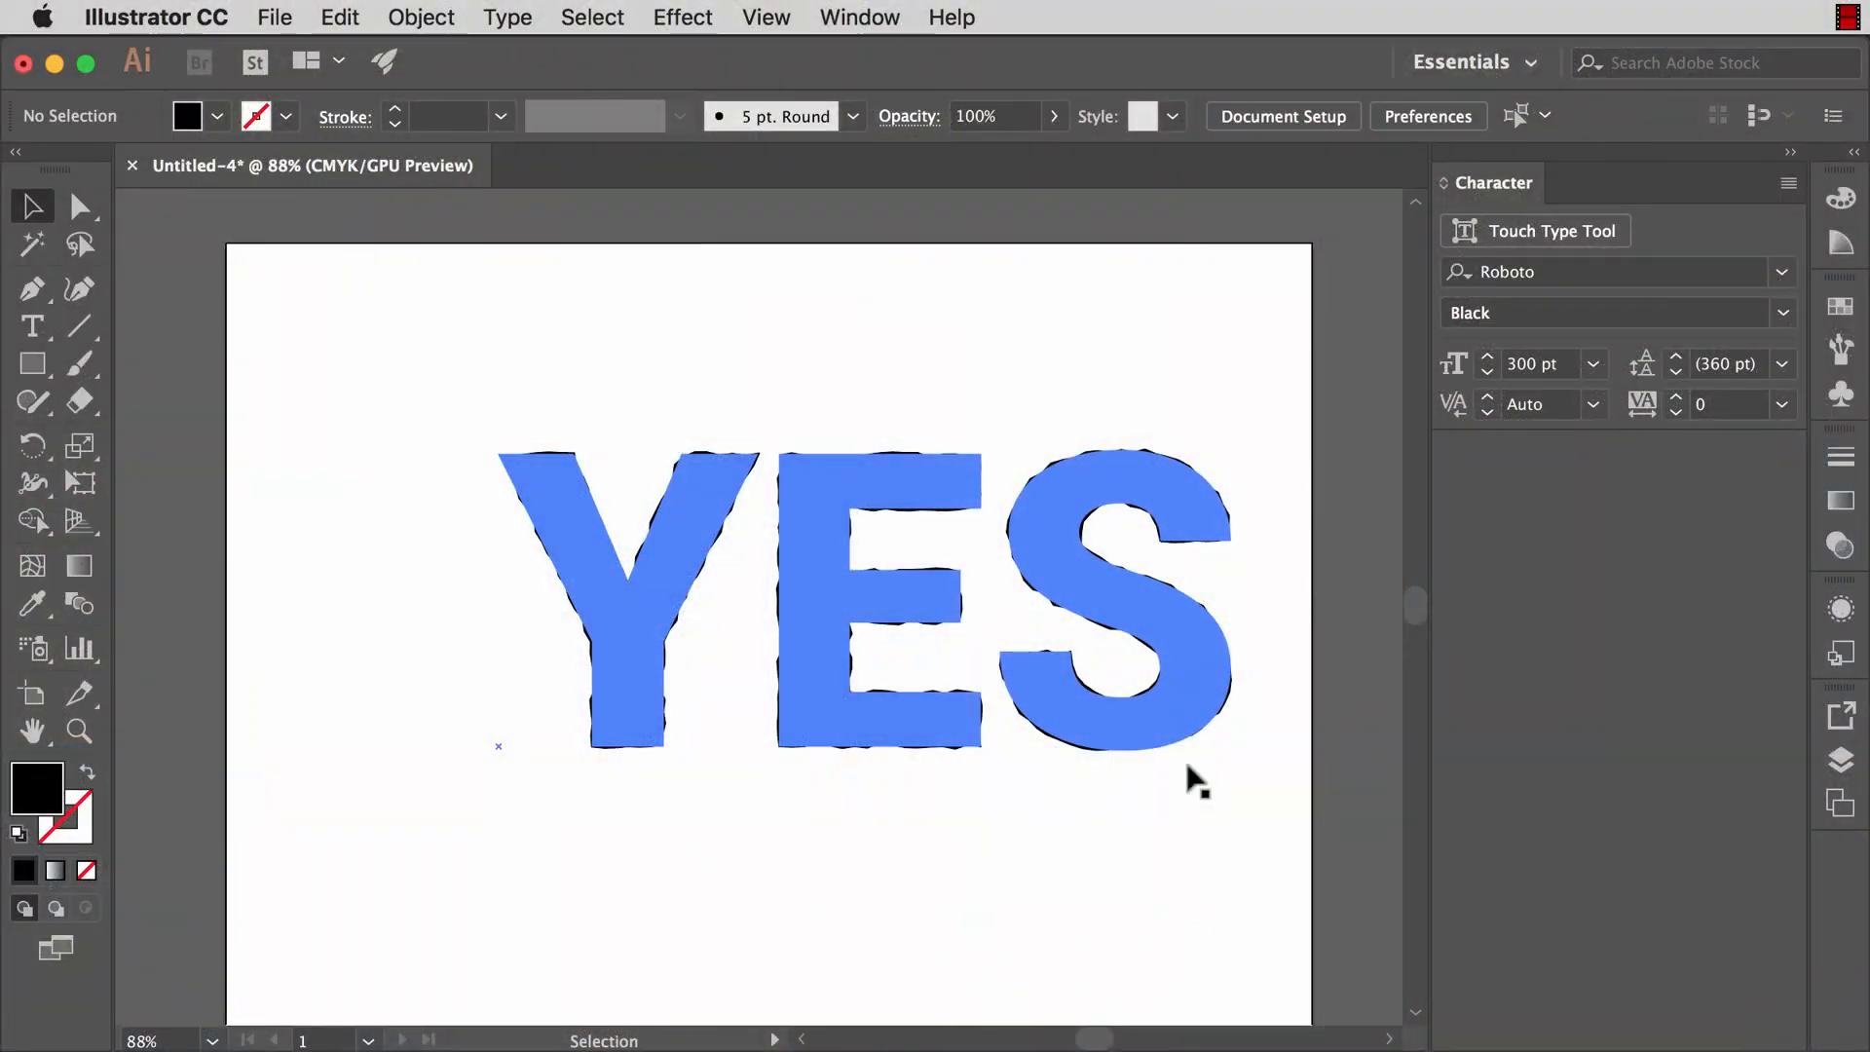
pyautogui.click(1174, 682)
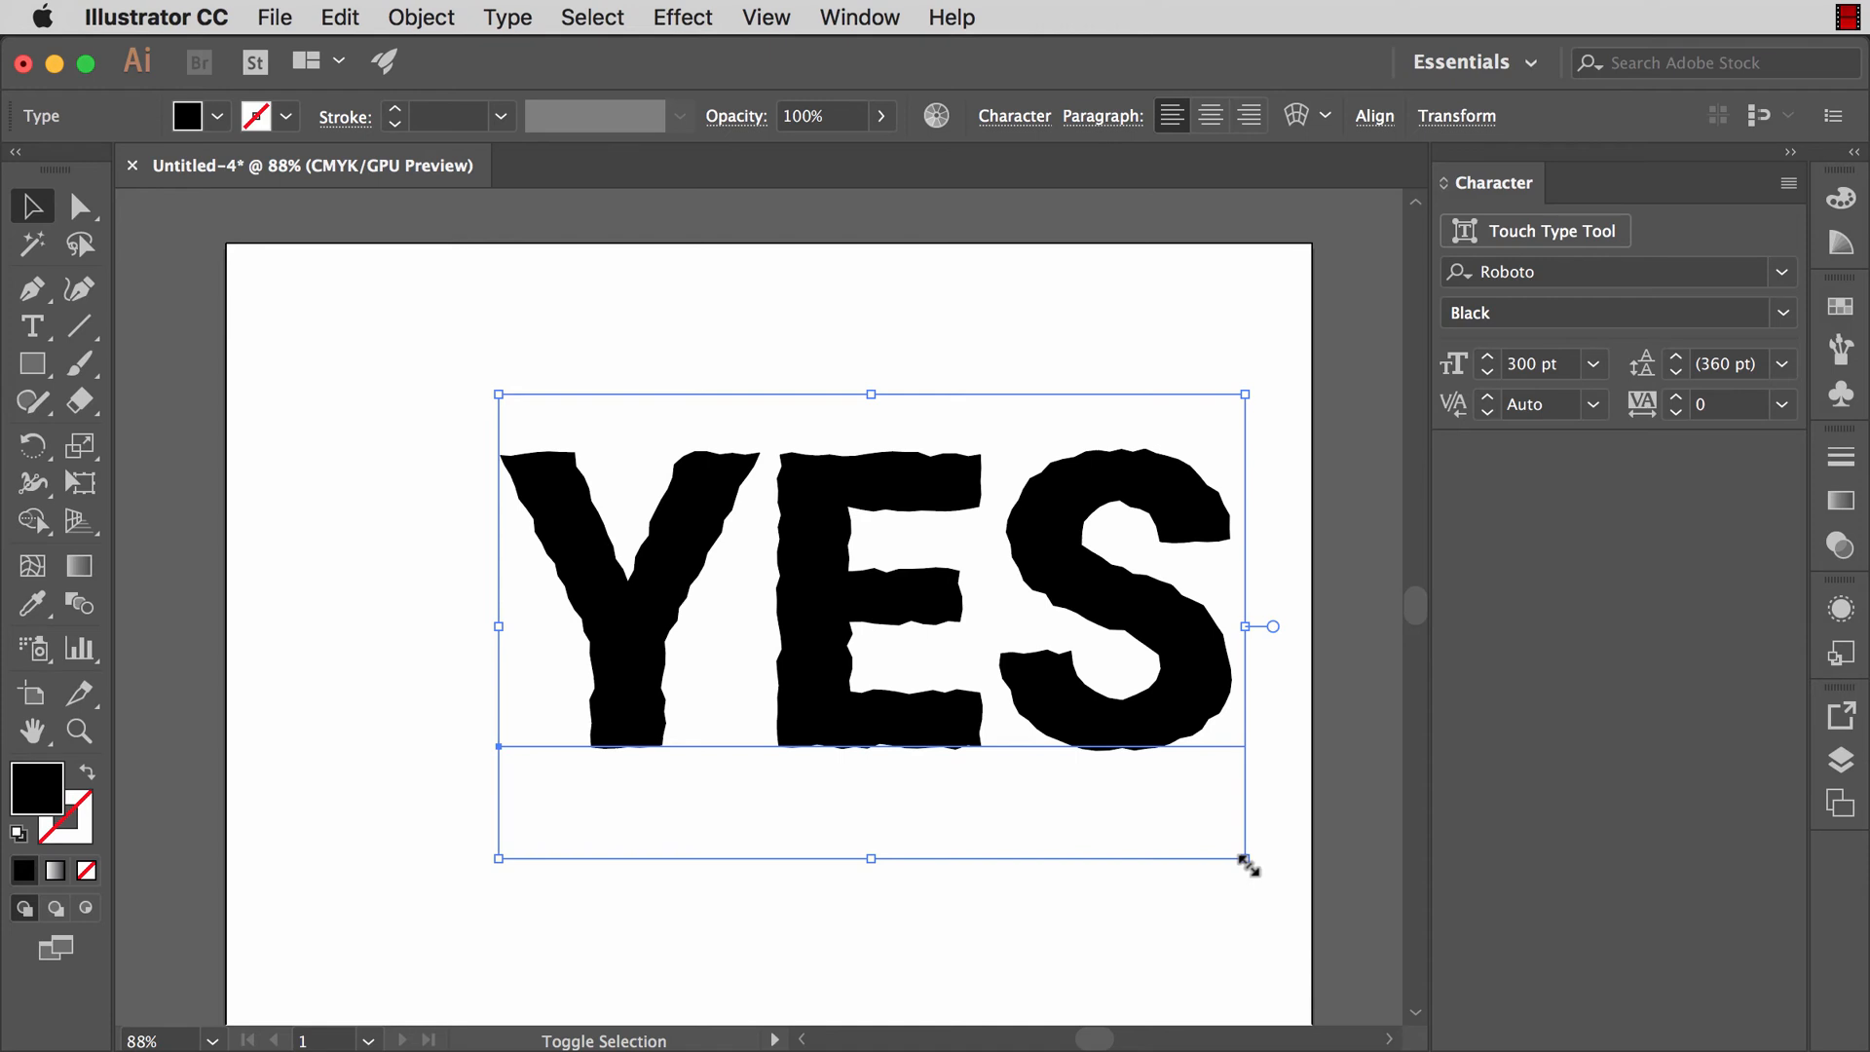
pyautogui.moveTo(1247, 861); pyautogui.dragTo(1192, 882)
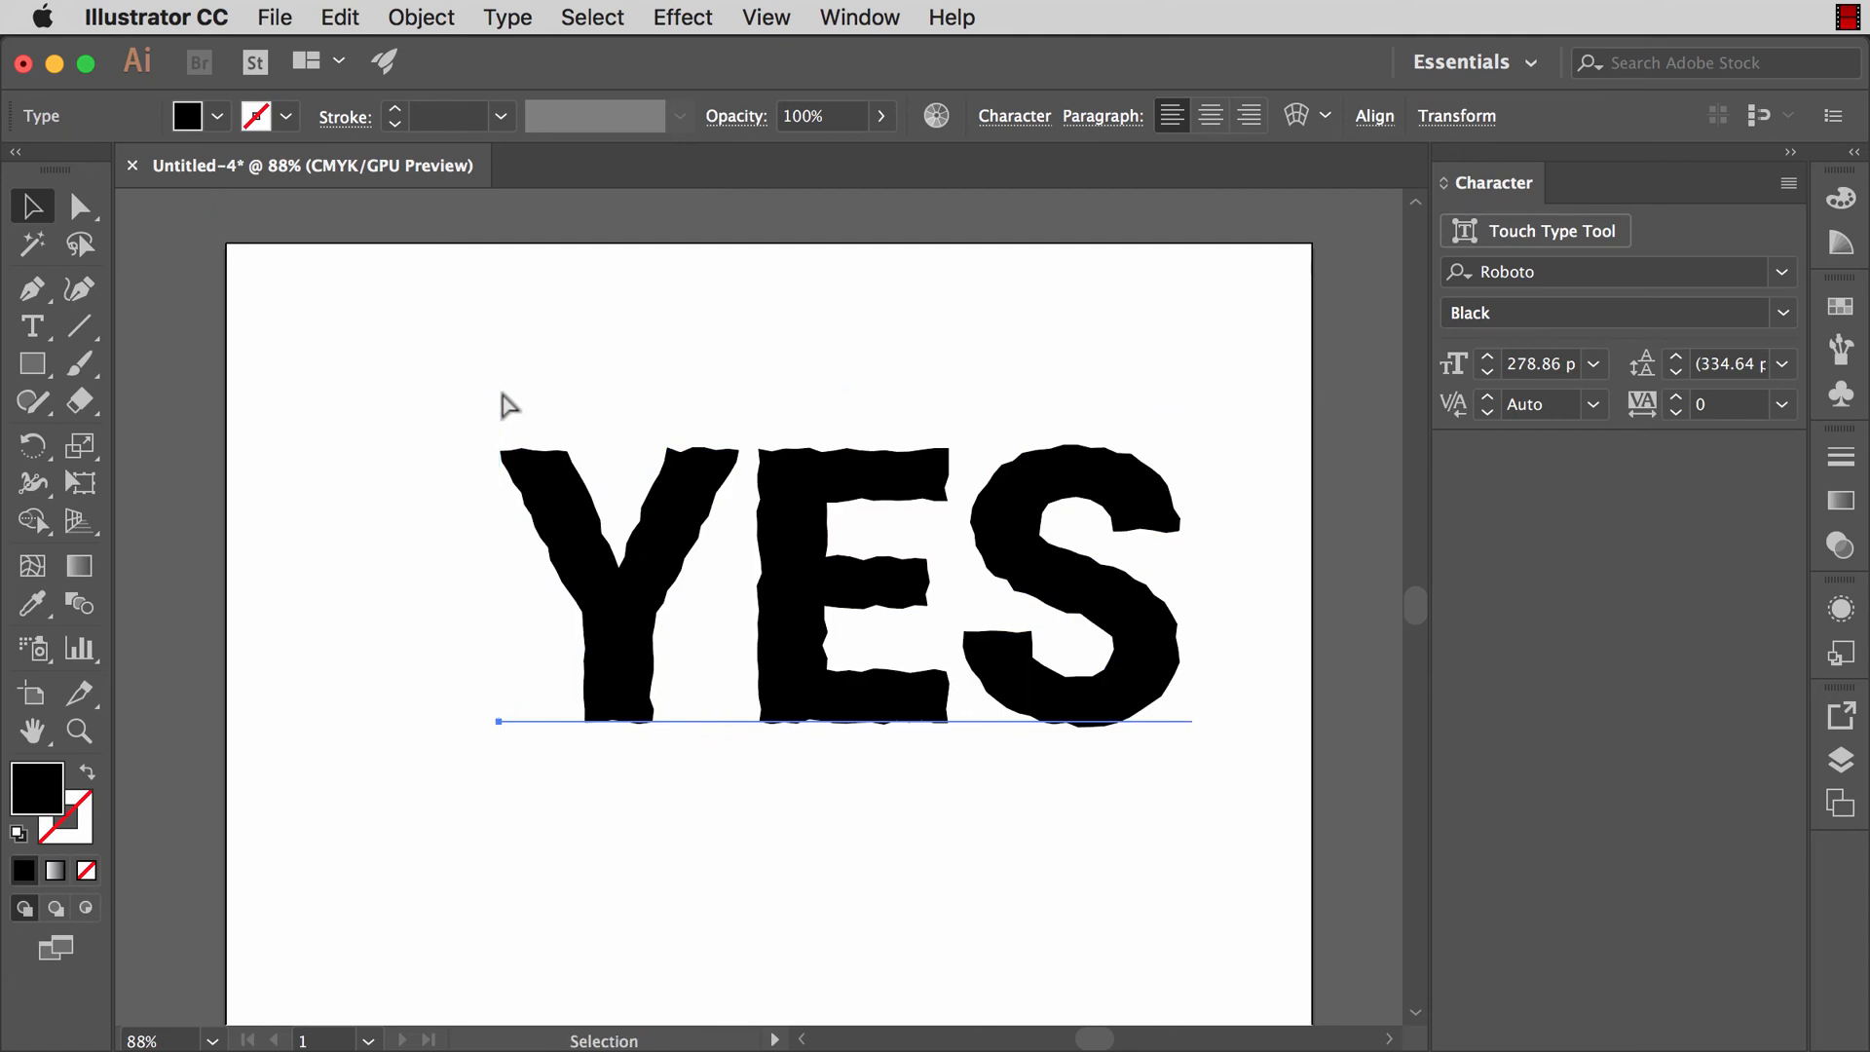
pyautogui.press('super+z')
pyautogui.press('super+z')
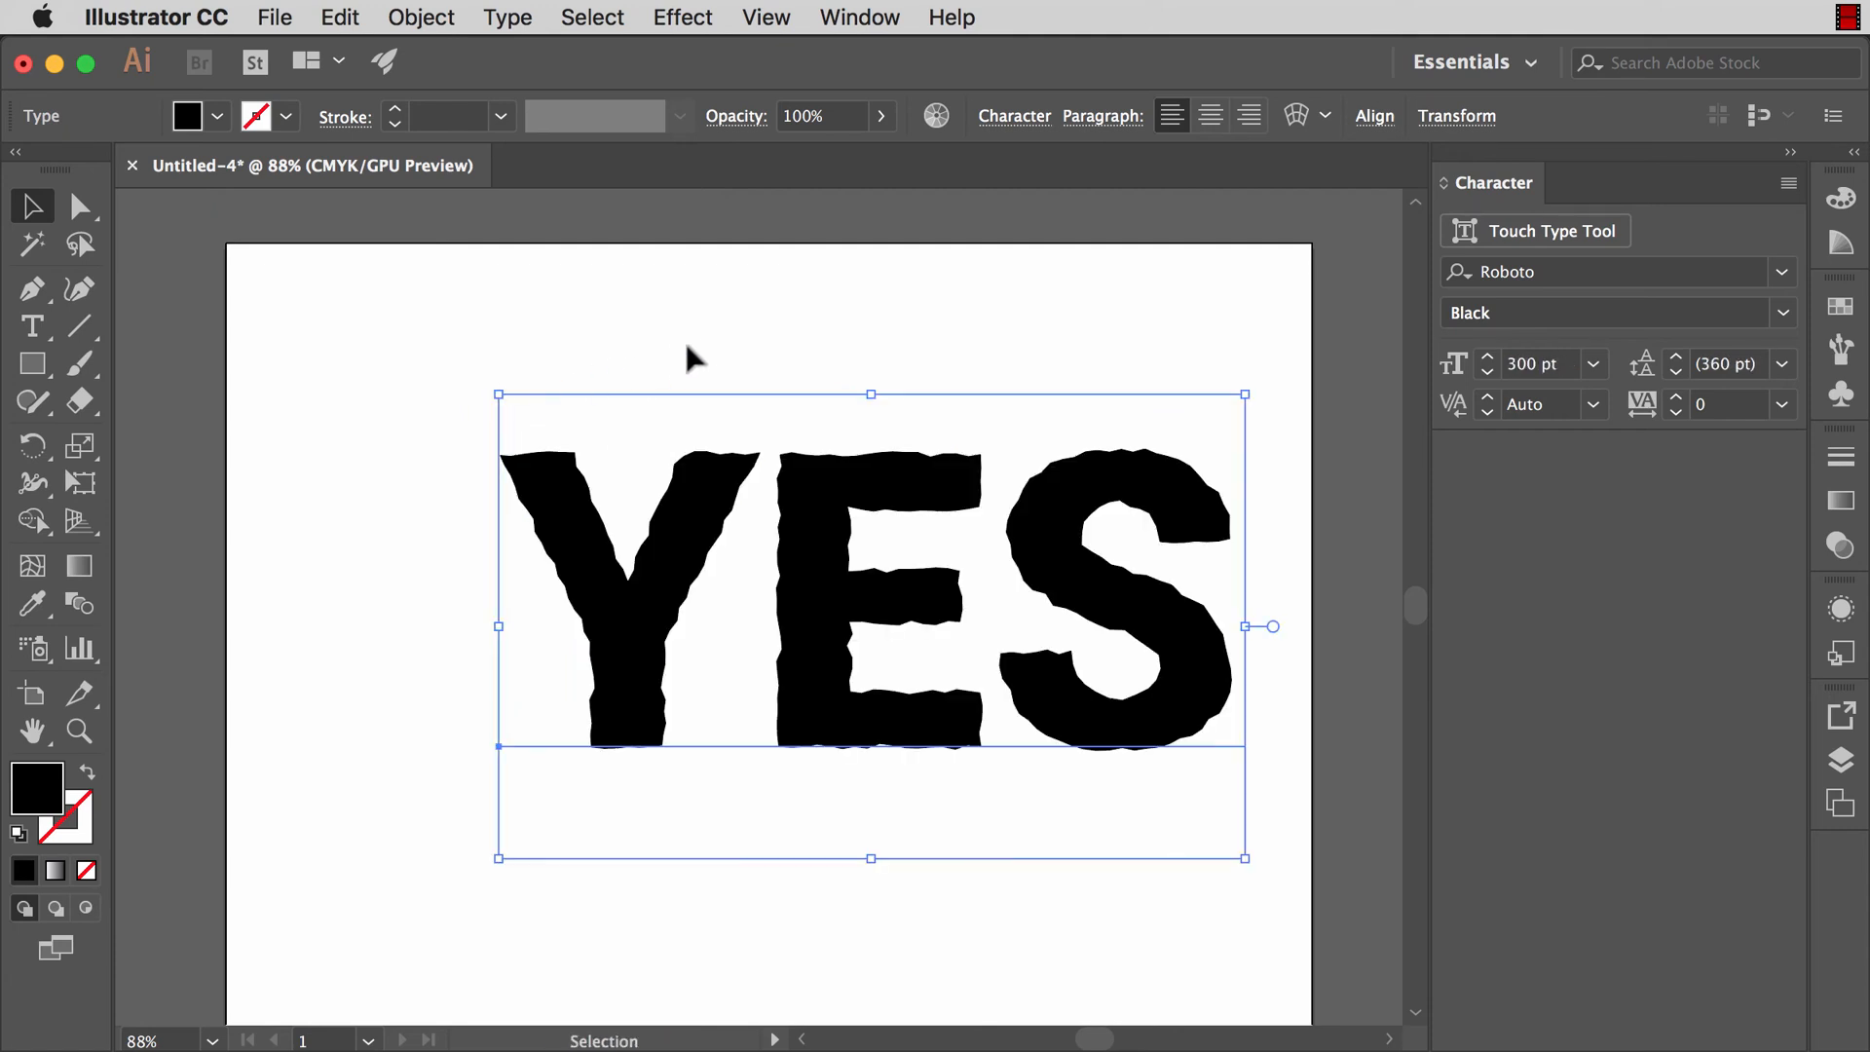
pyautogui.click(839, 927)
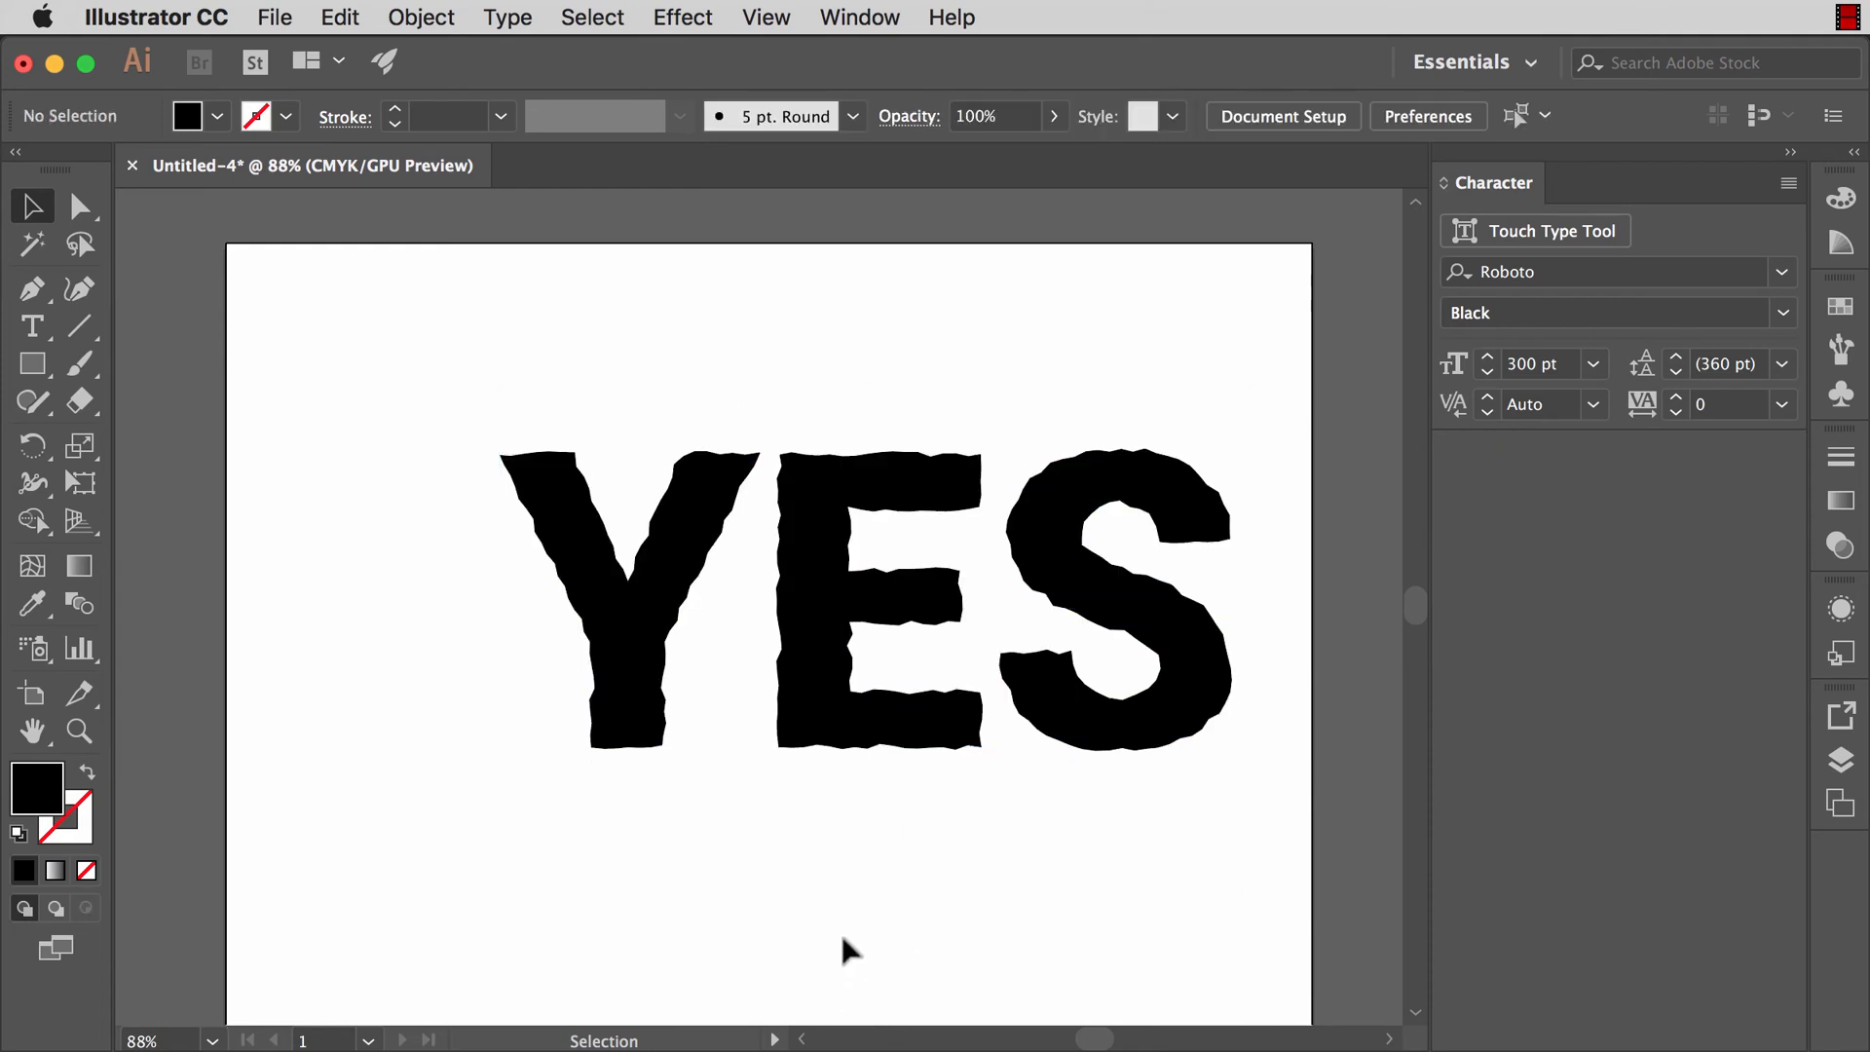
pyautogui.click(762, 782)
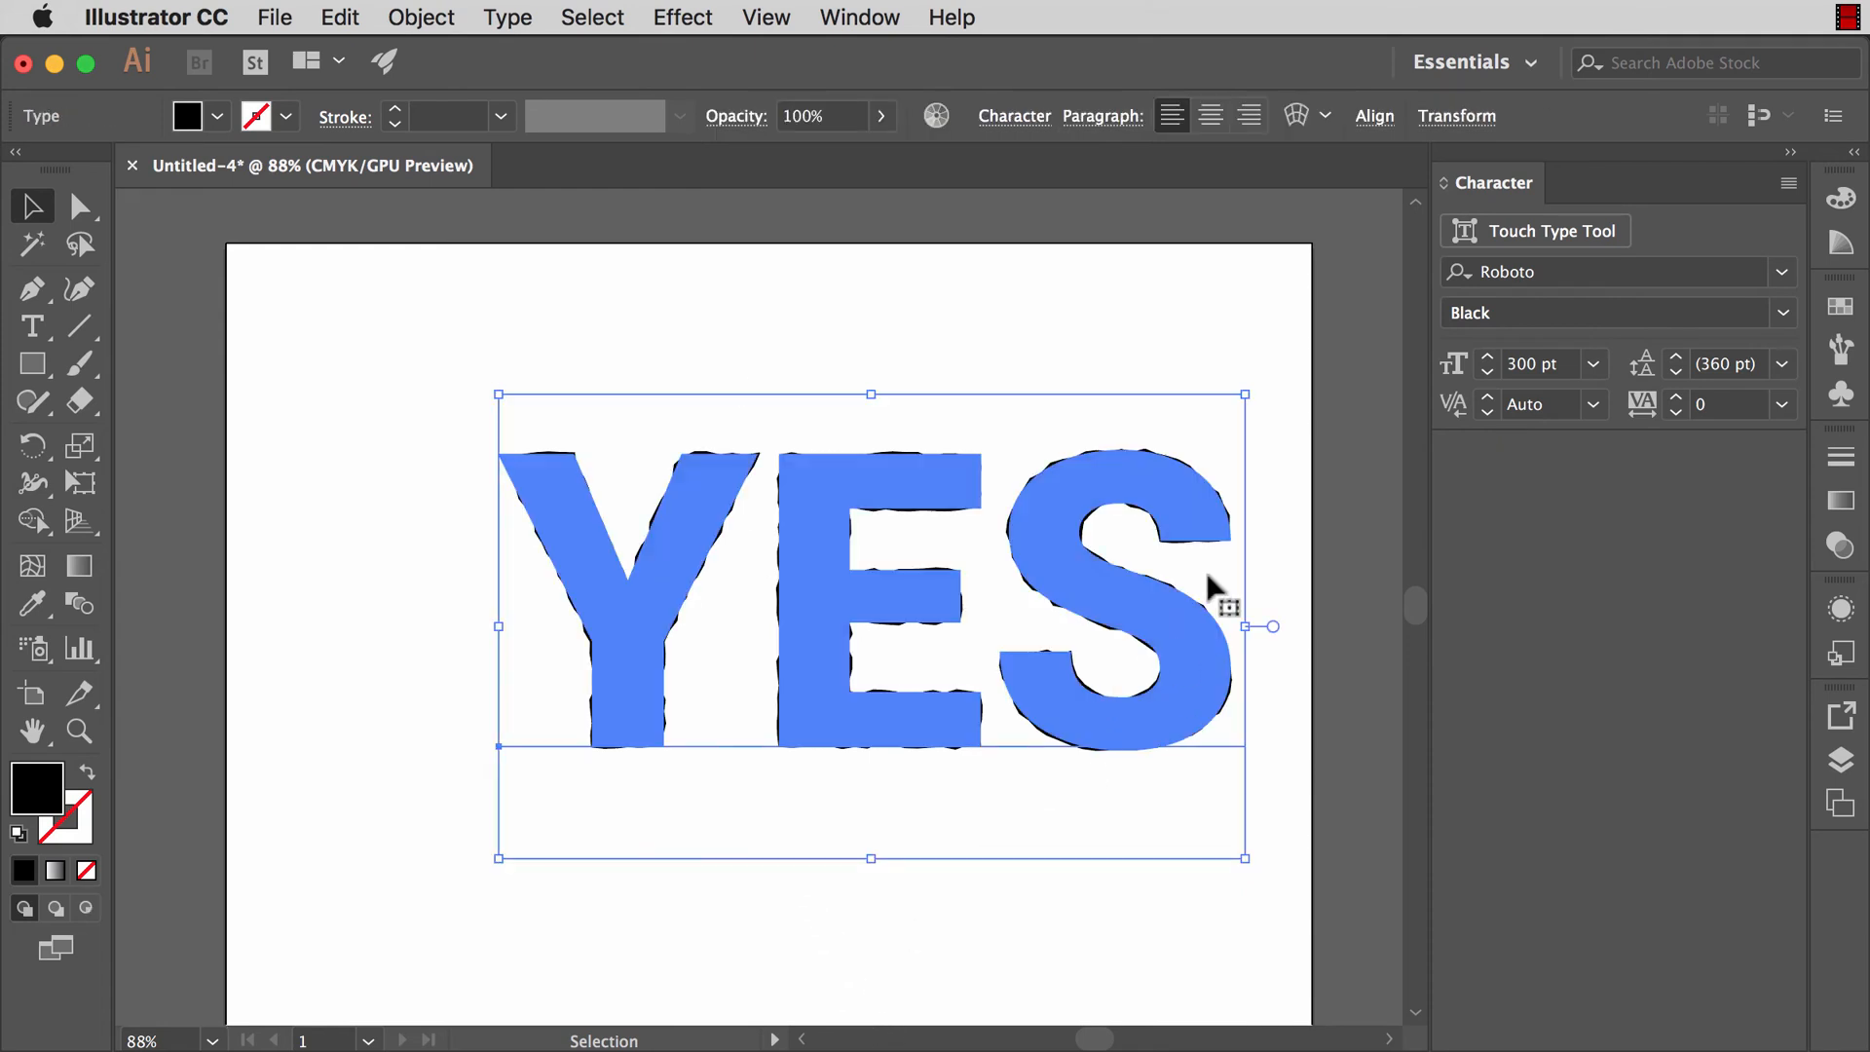
pyautogui.click(456, 365)
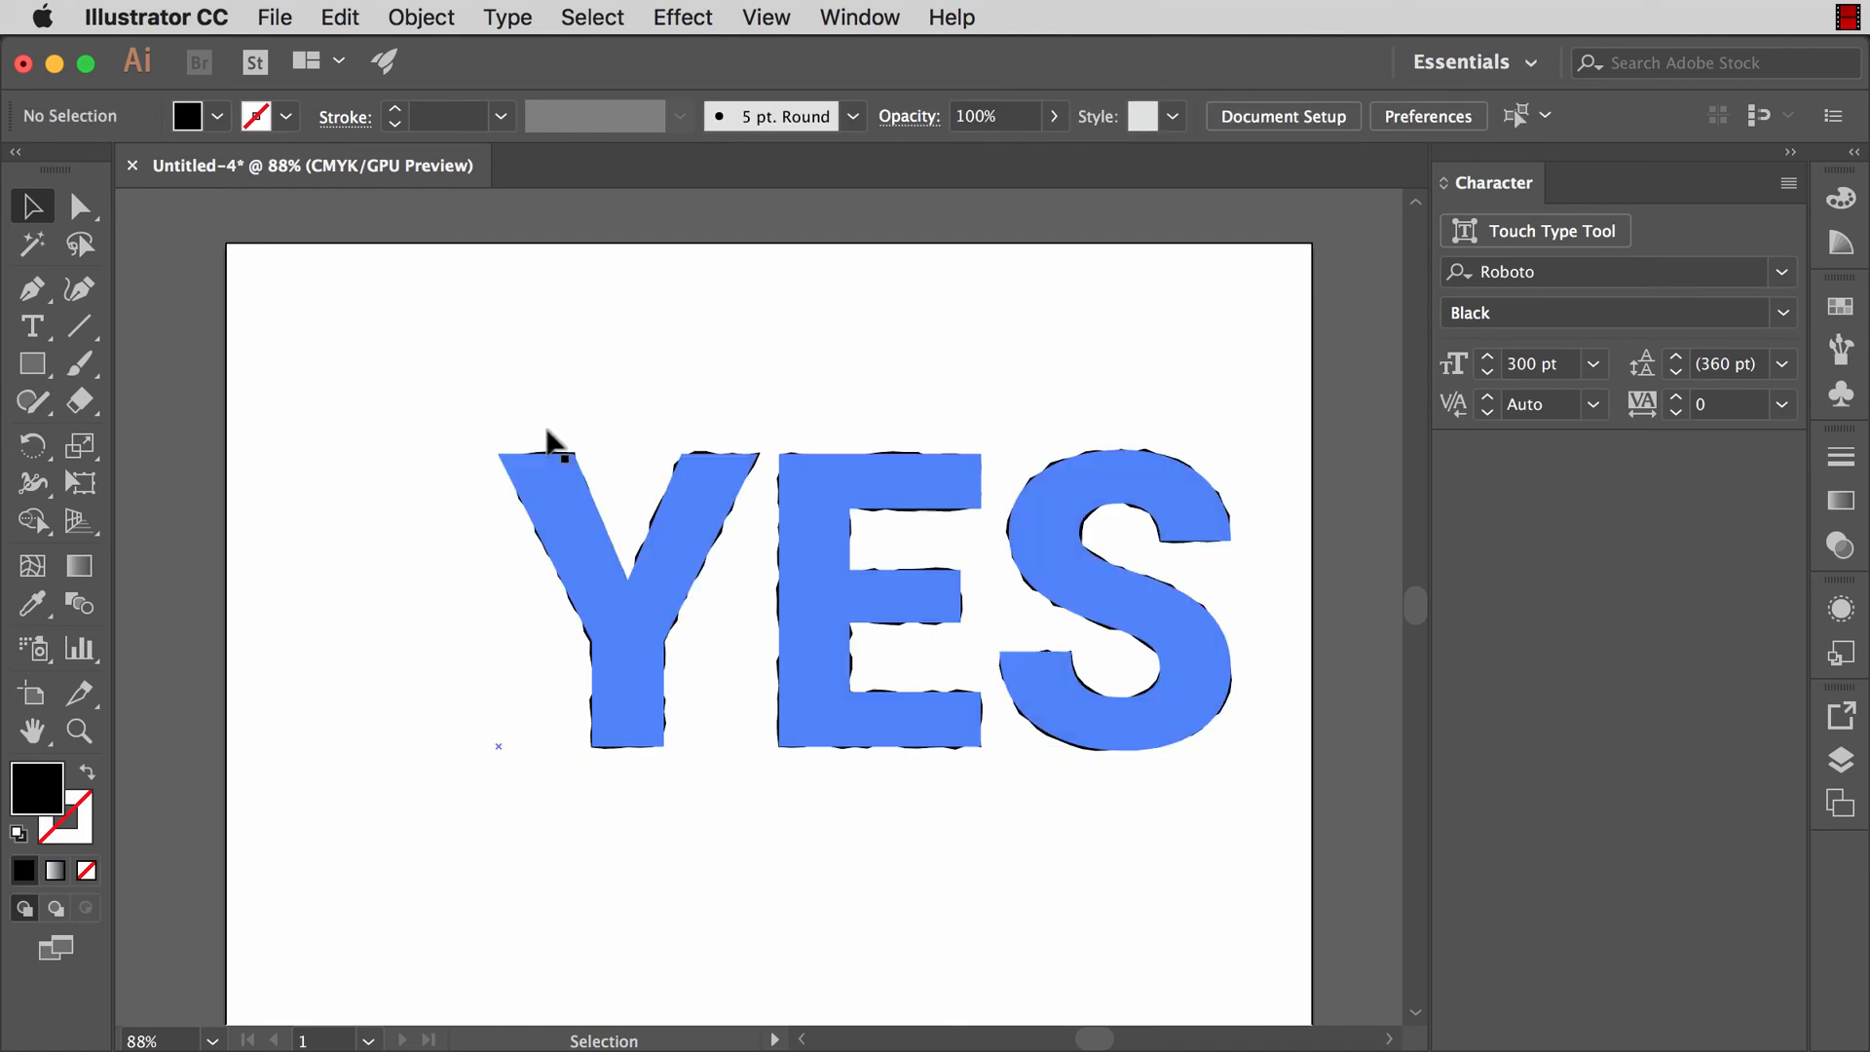
# Step: Enable Scale Strokes & Effects in the general preferences and accept the change
pyautogui.click(199, 17)
pyautogui.moveTo(276, 92)
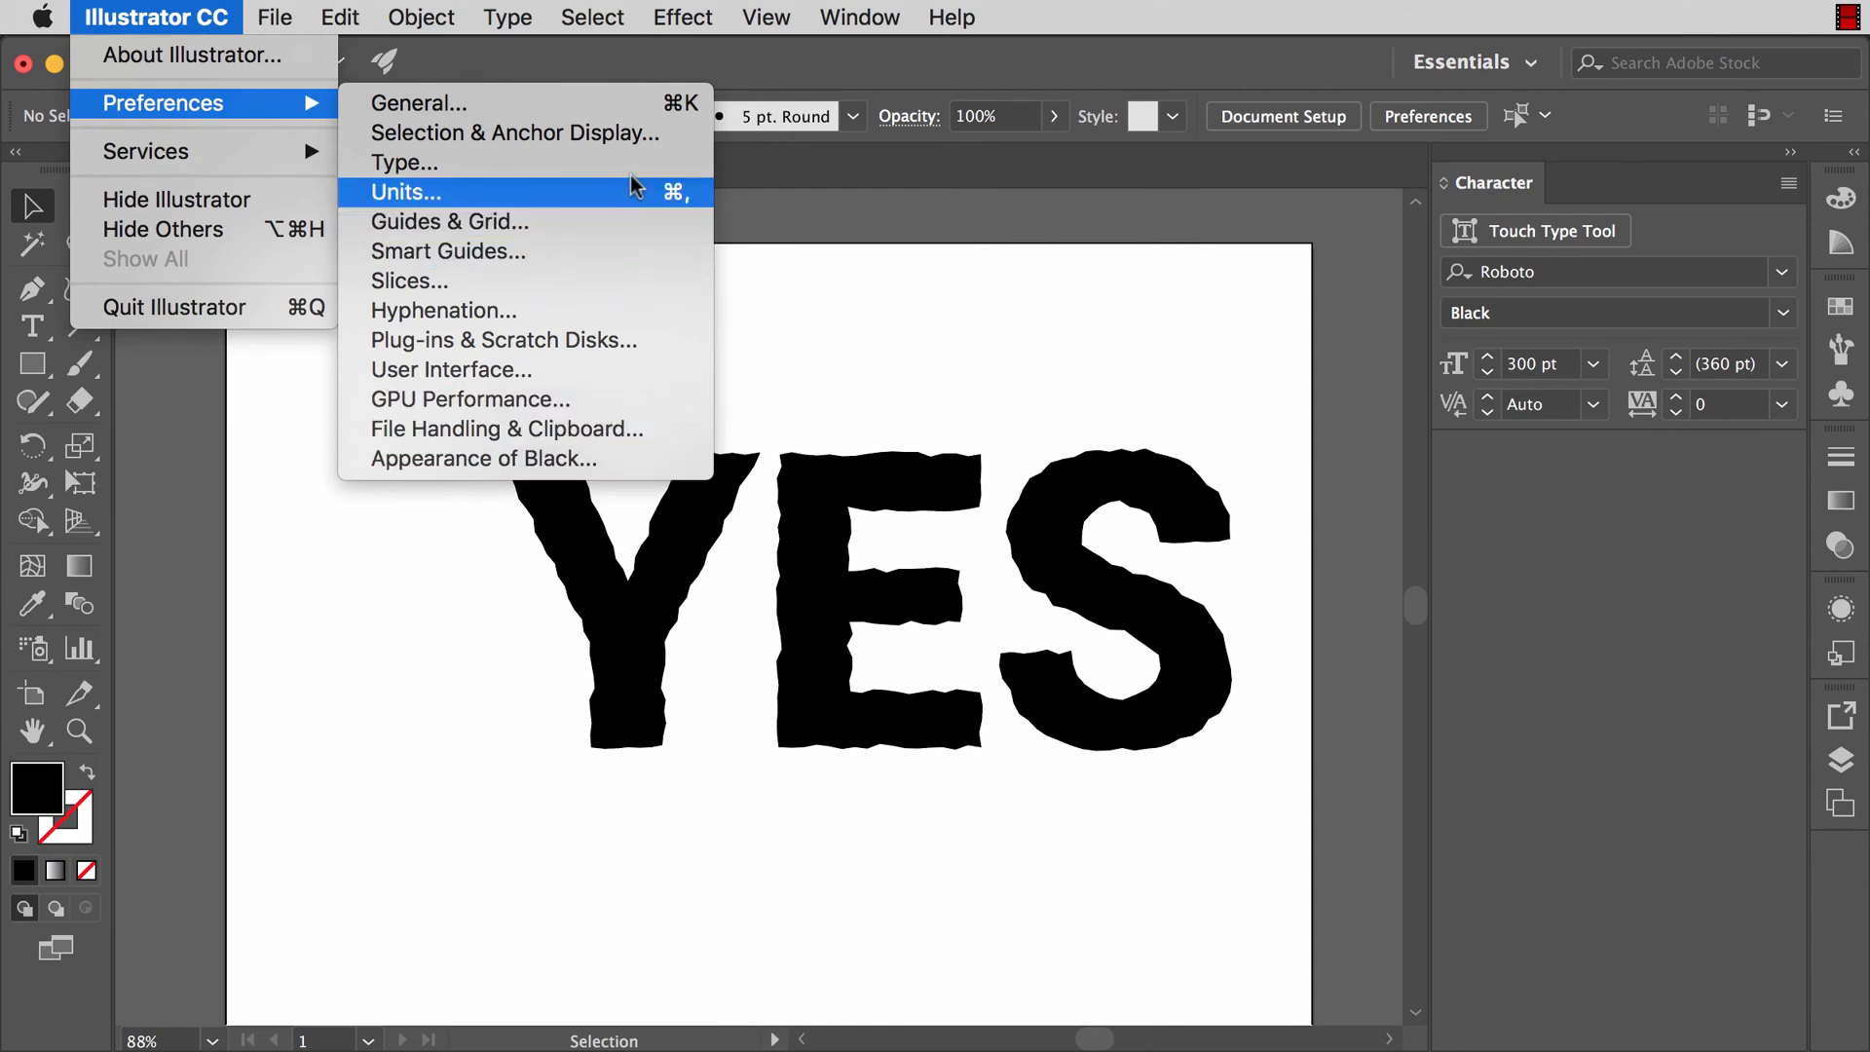
pyautogui.click(636, 101)
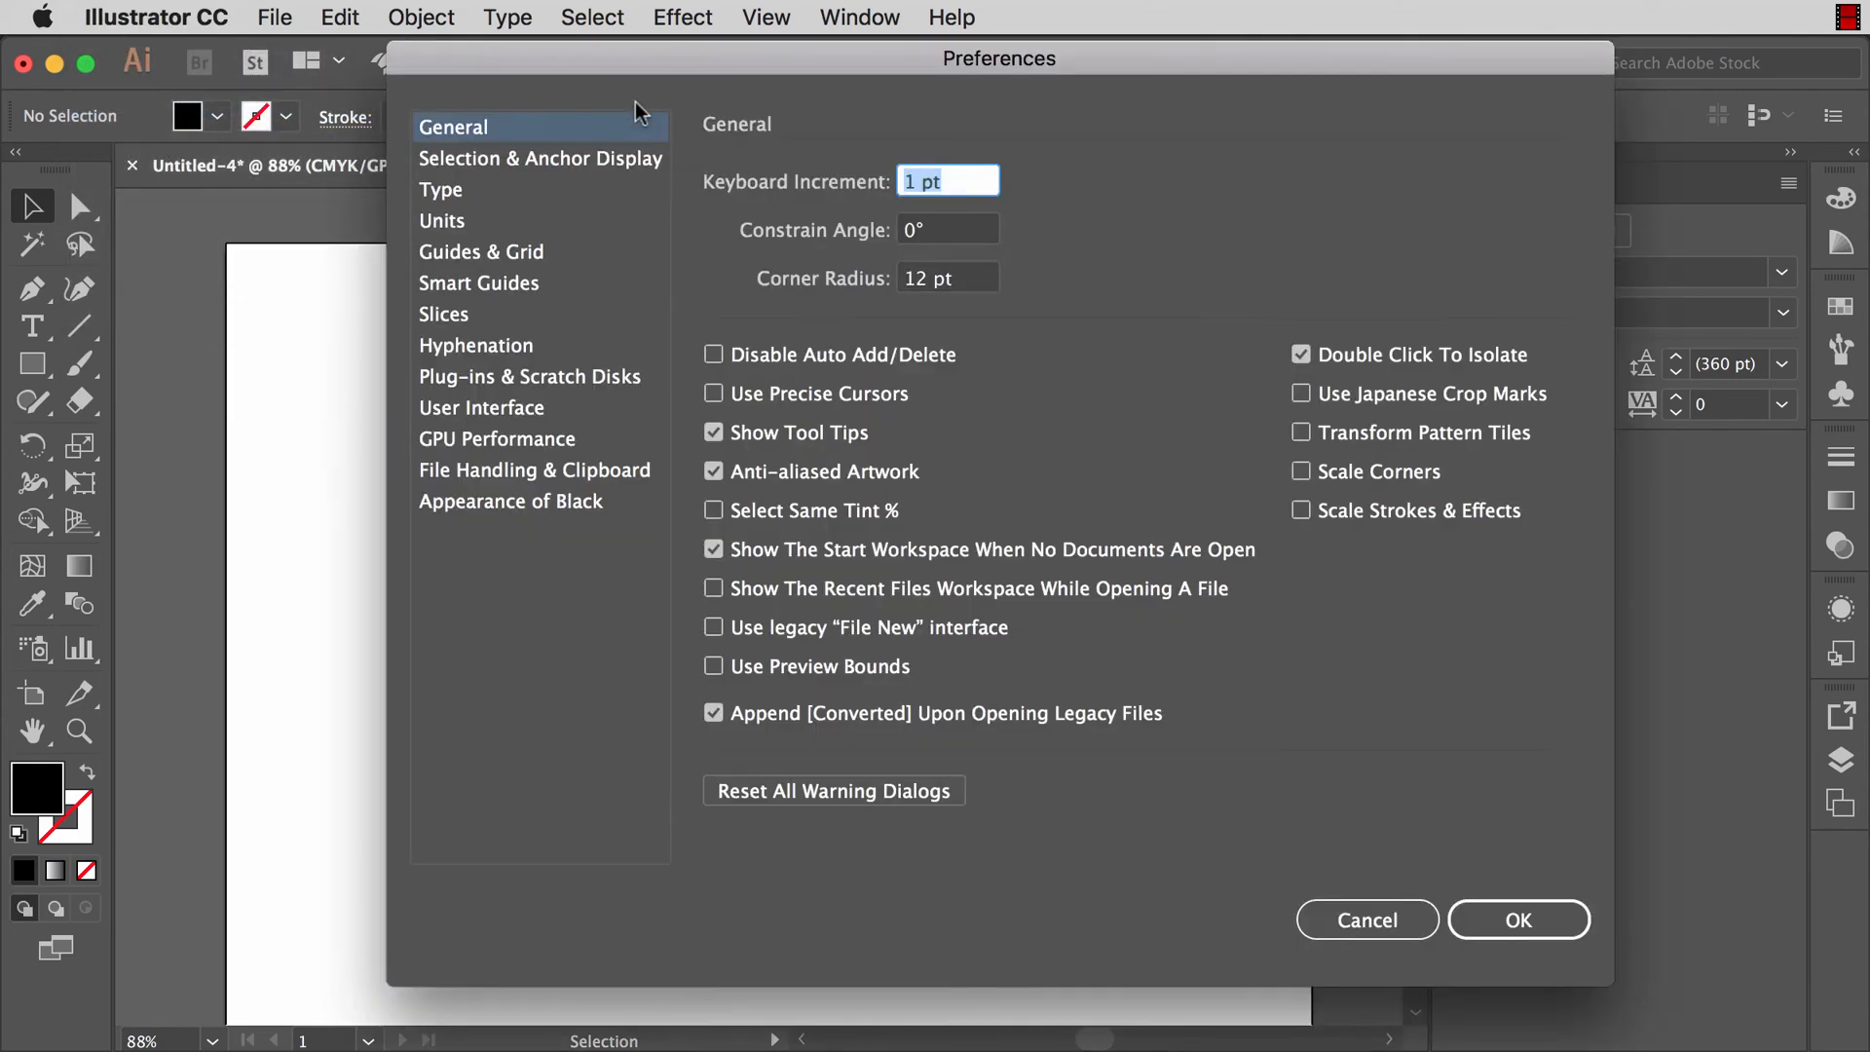
pyautogui.click(1302, 511)
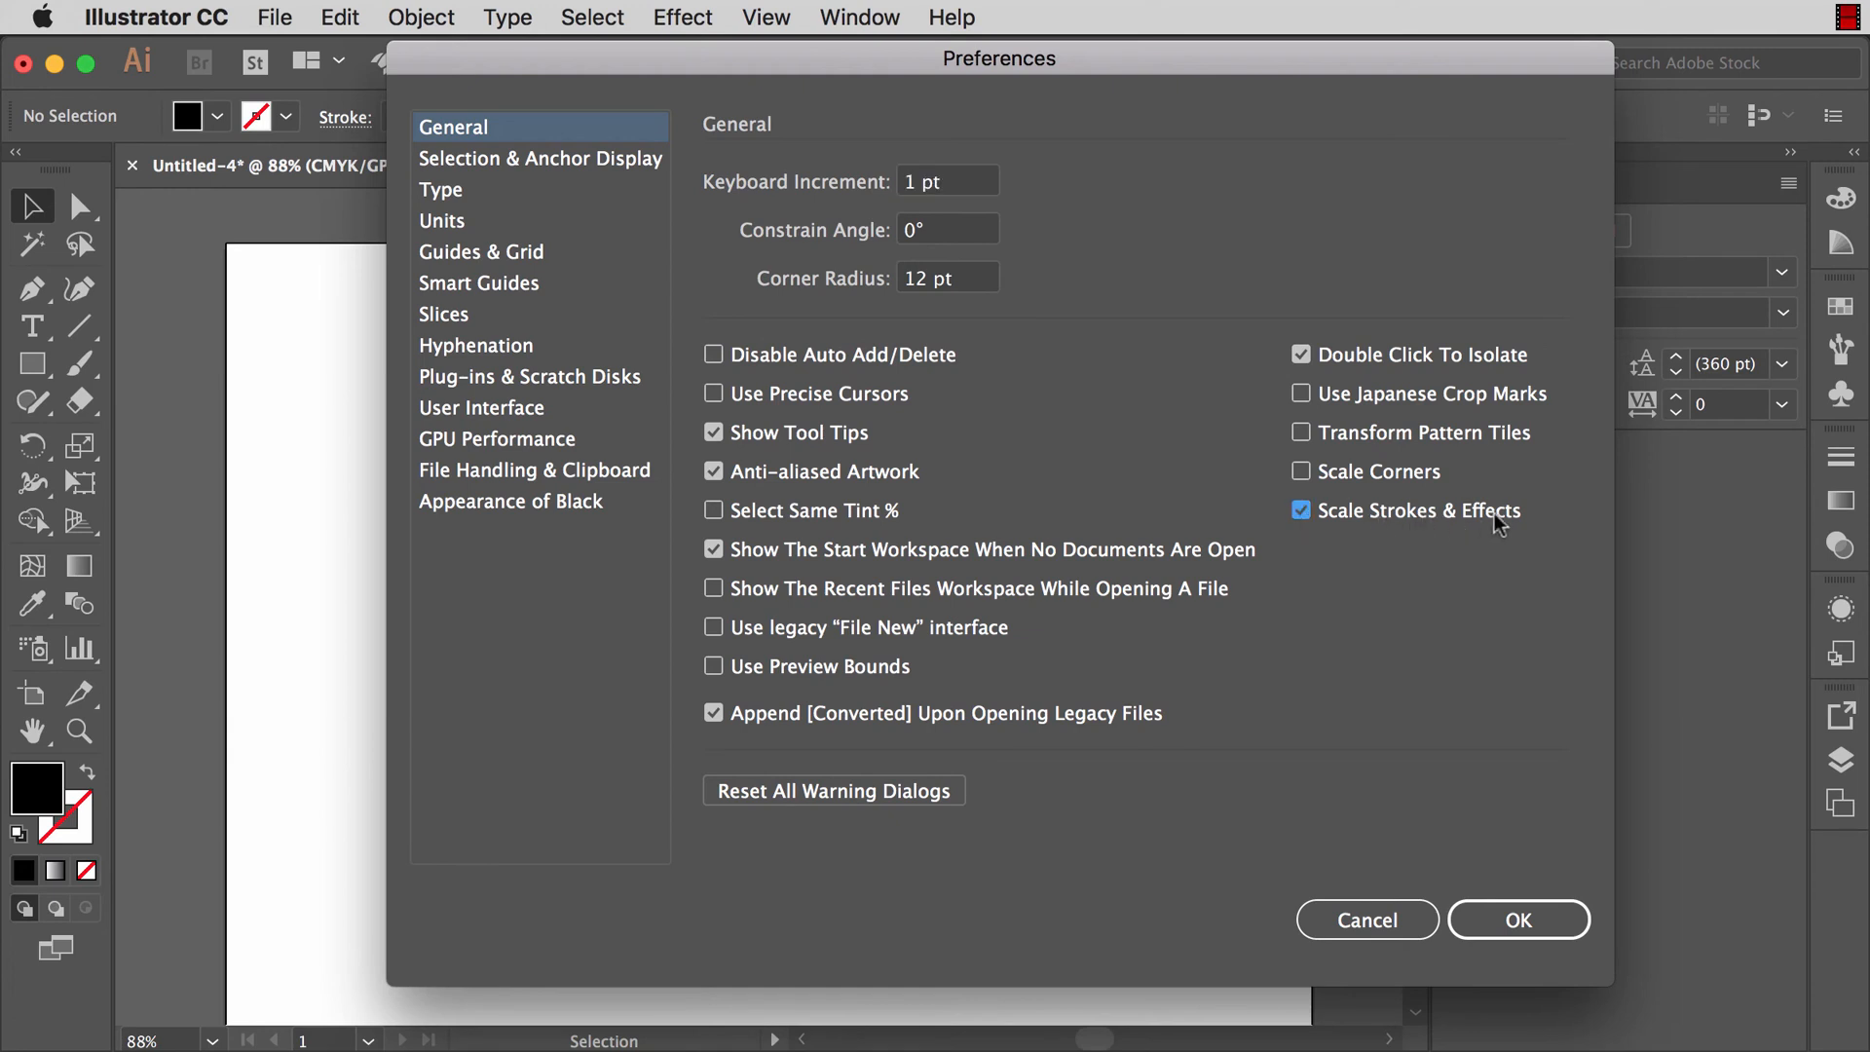
pyautogui.click(1535, 925)
pyautogui.click(703, 12)
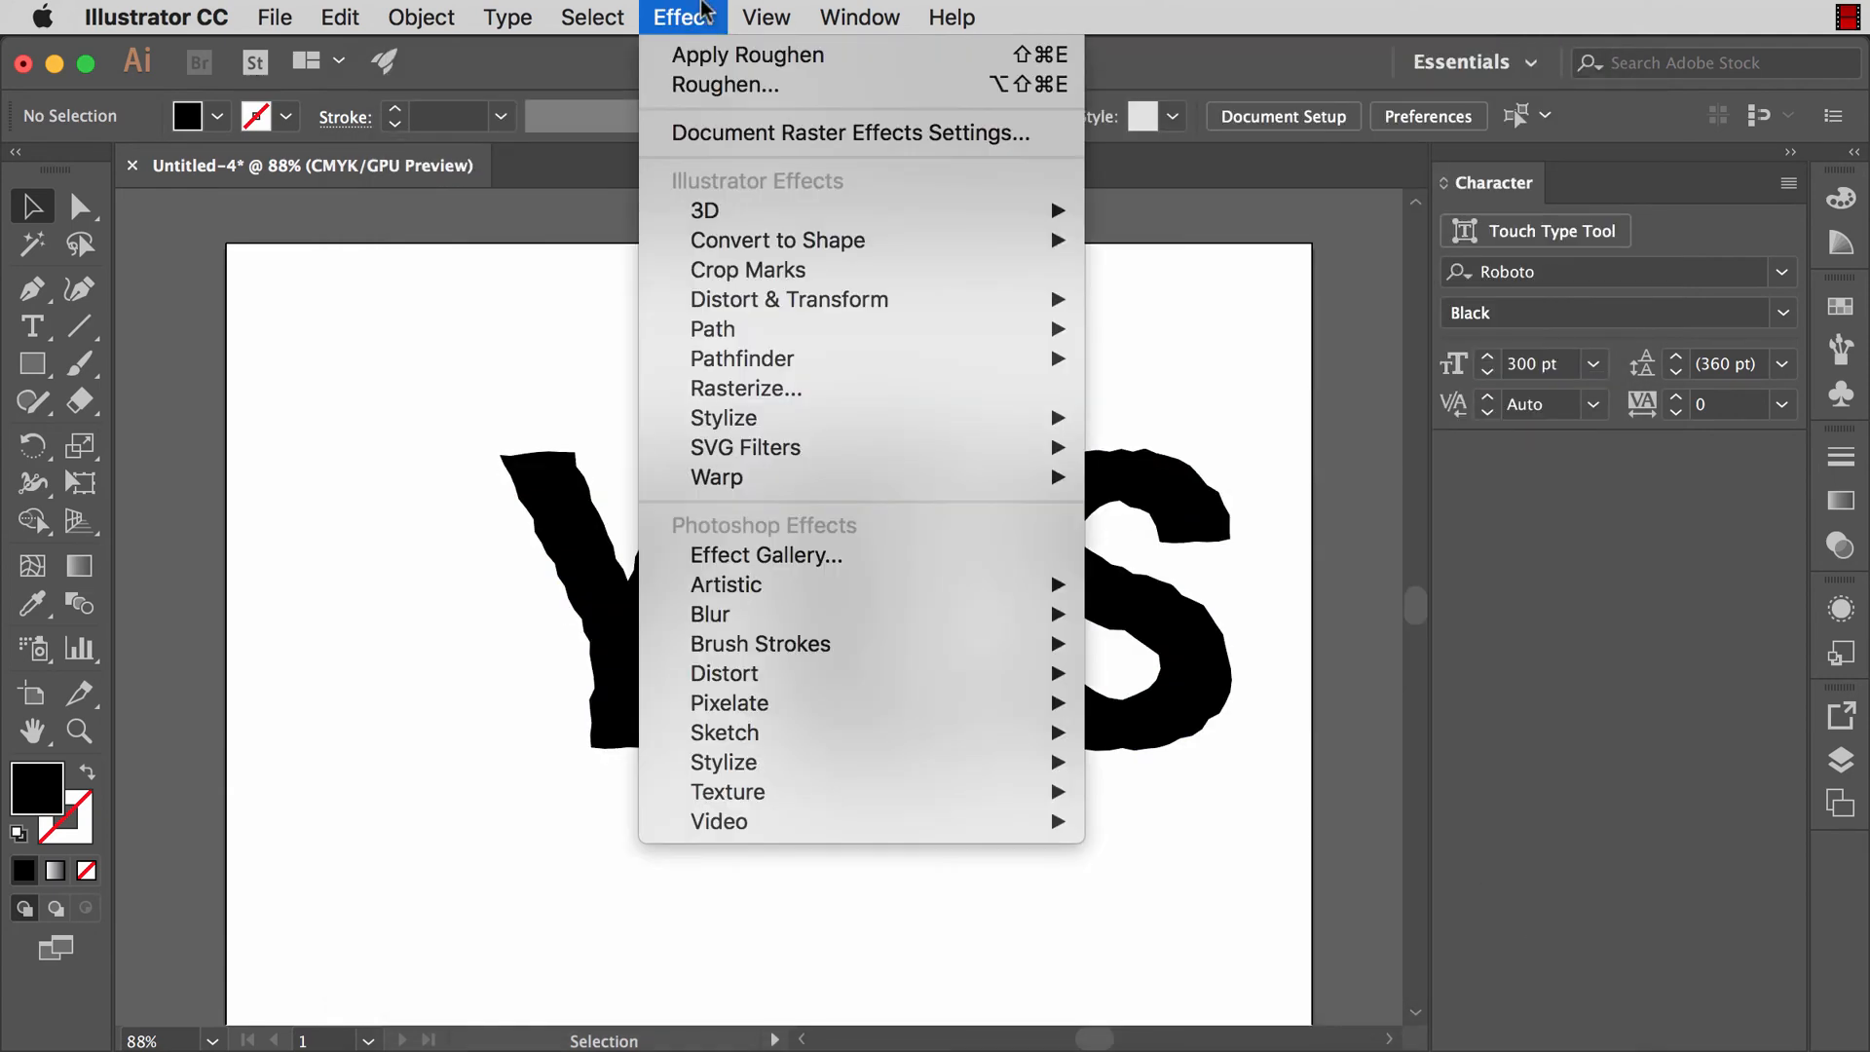
pyautogui.click(703, 11)
# Step: Scale the YES text down and up from both lower corners, finish at 300 pt, and deselect it
pyautogui.click(1110, 516)
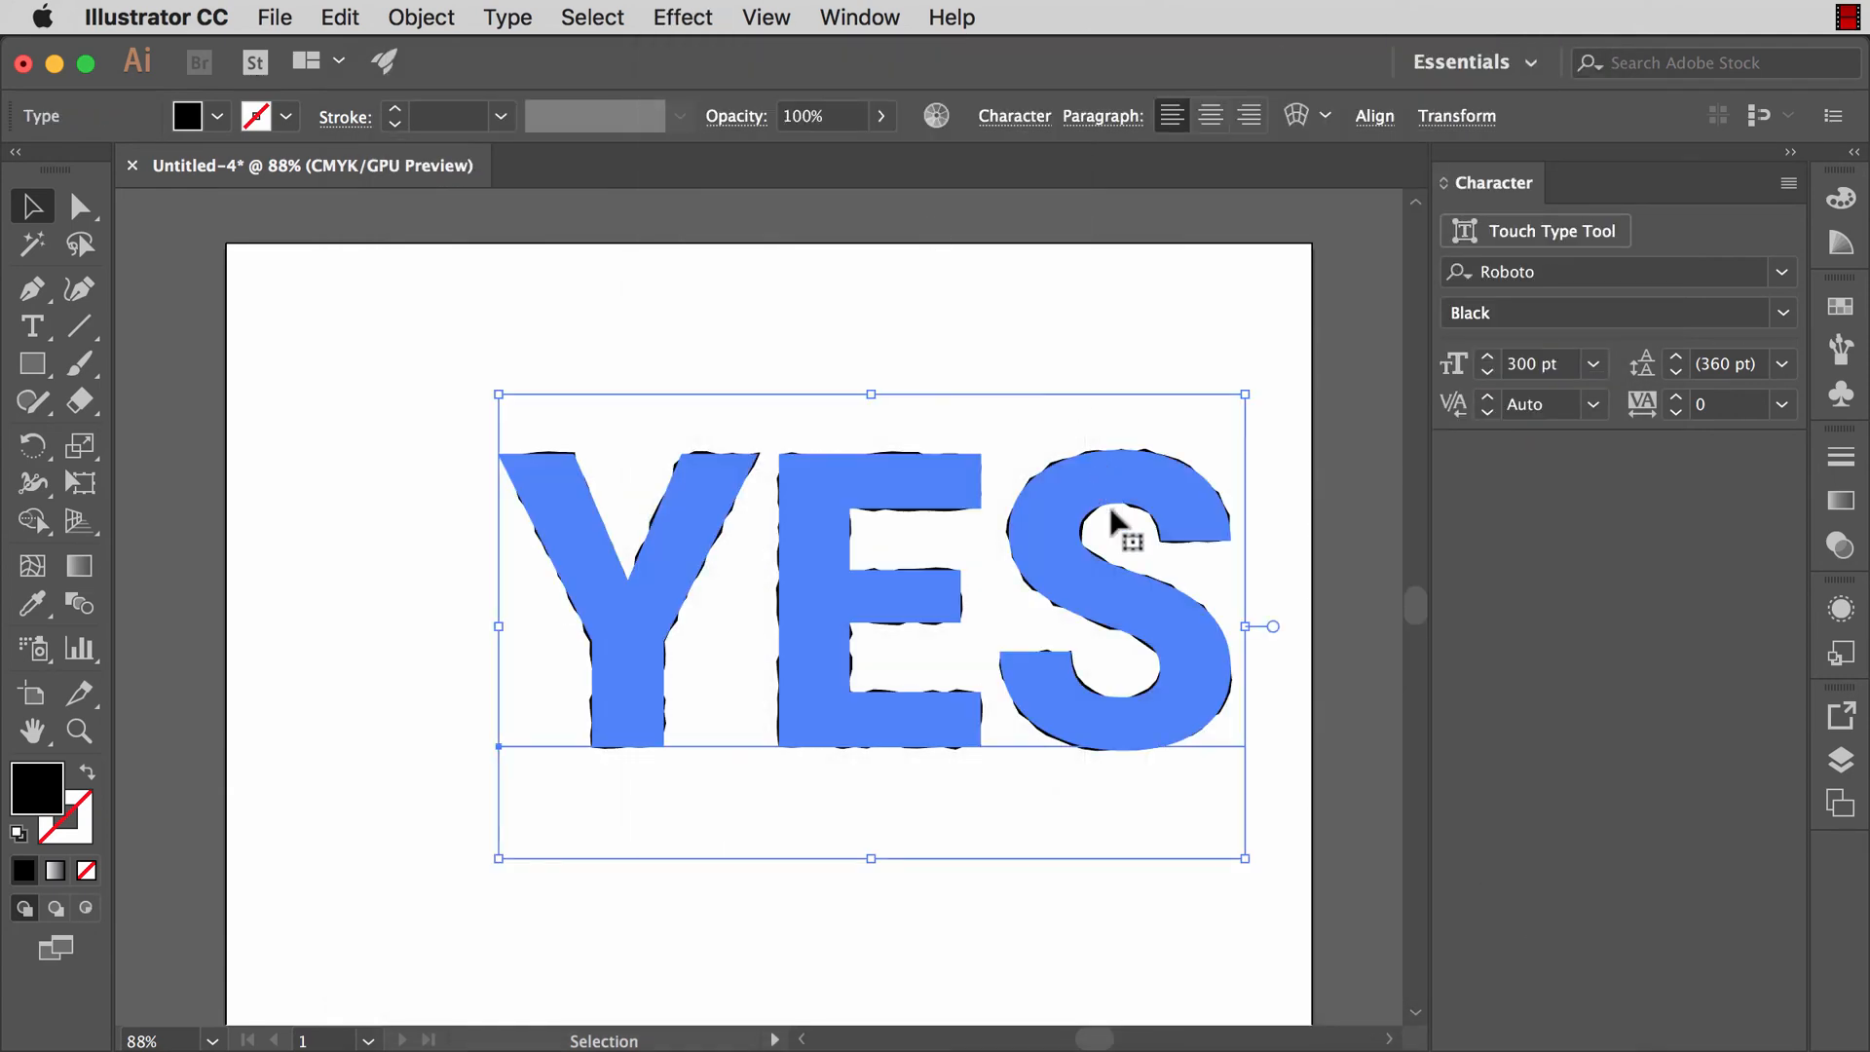
pyautogui.moveTo(1244, 868); pyautogui.dragTo(682, 582)
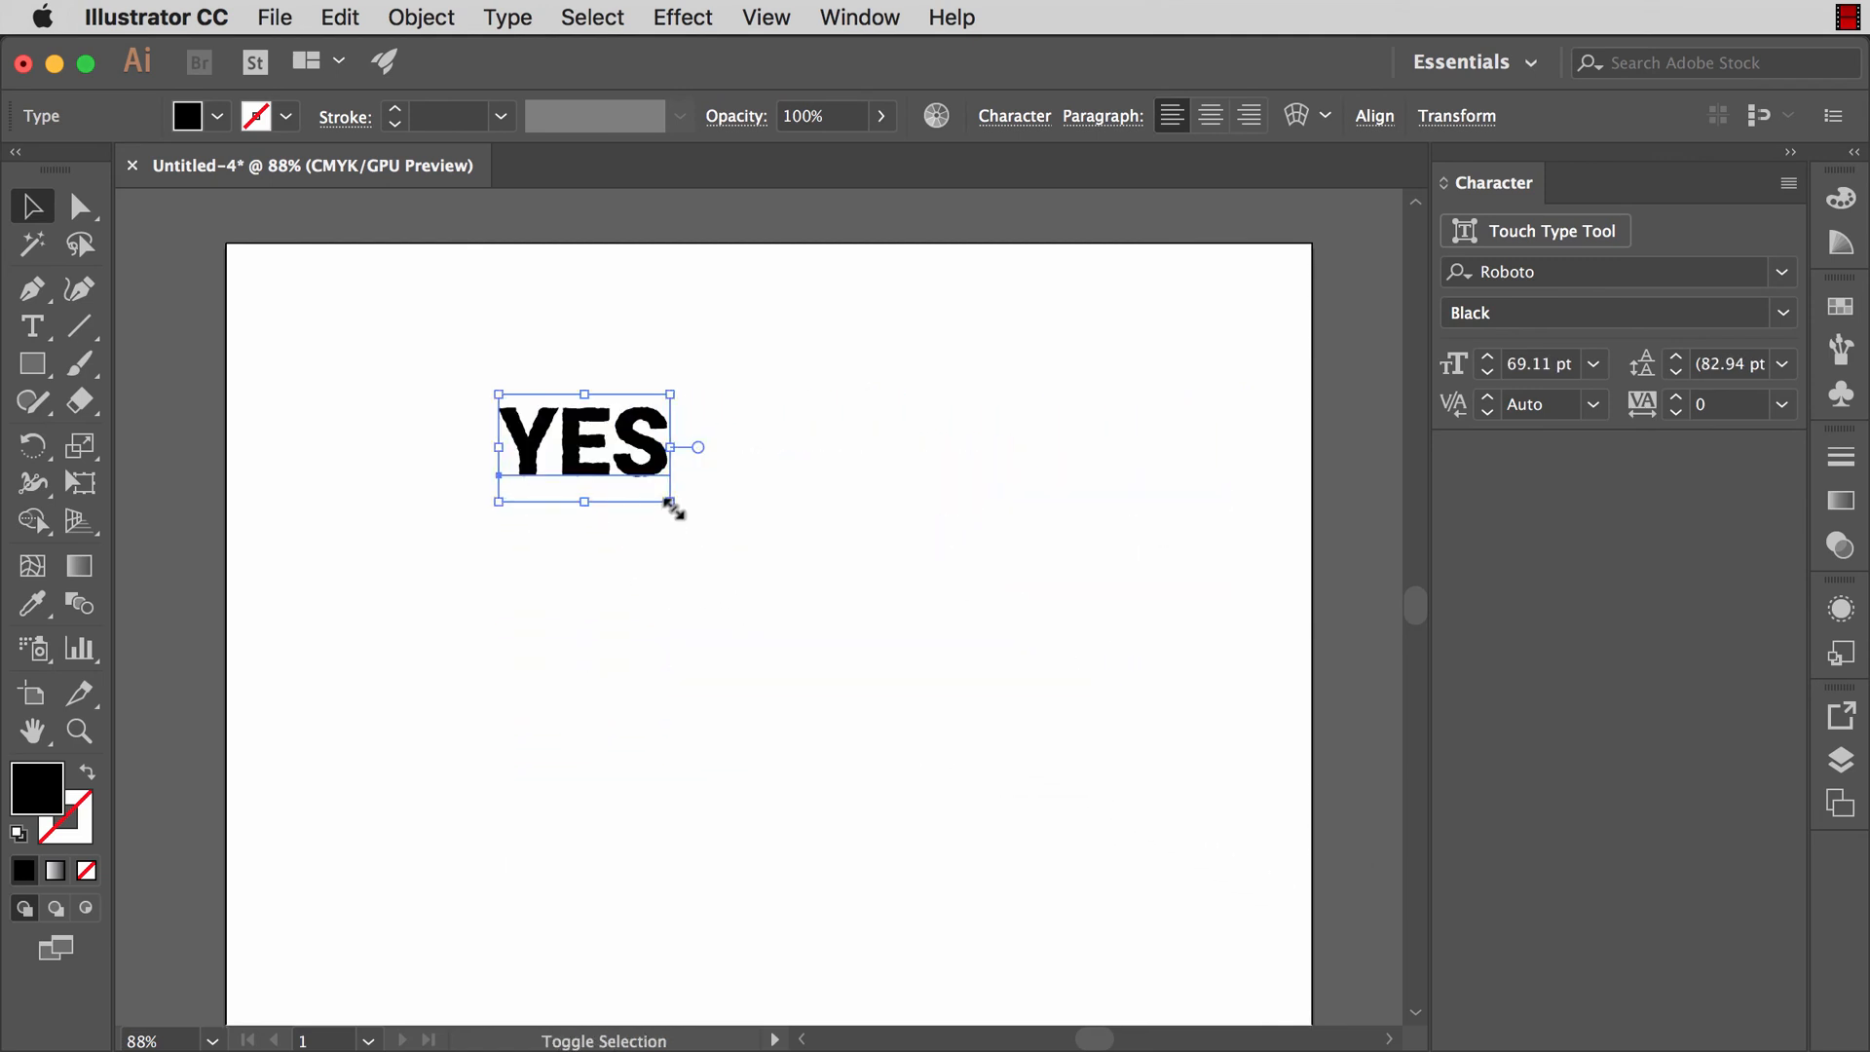
pyautogui.moveTo(670, 502); pyautogui.dragTo(1207, 948)
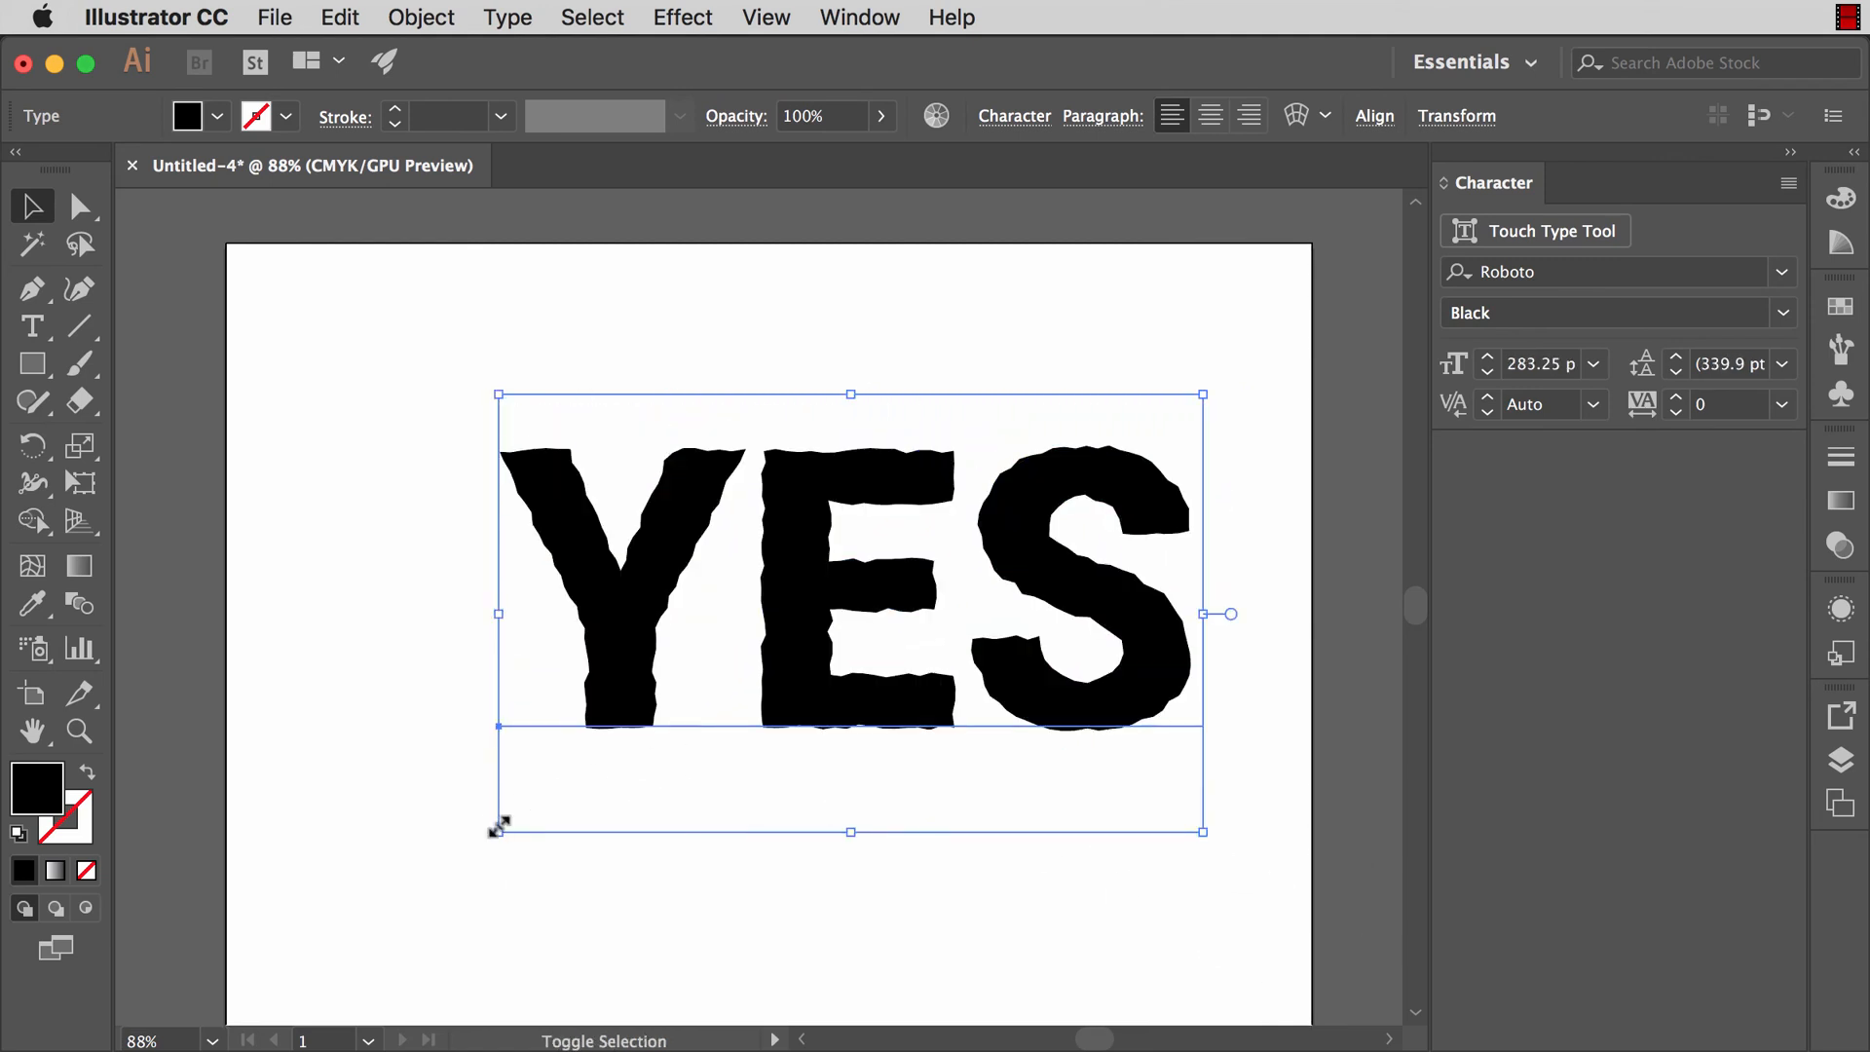
pyautogui.moveTo(498, 825); pyautogui.dragTo(847, 543)
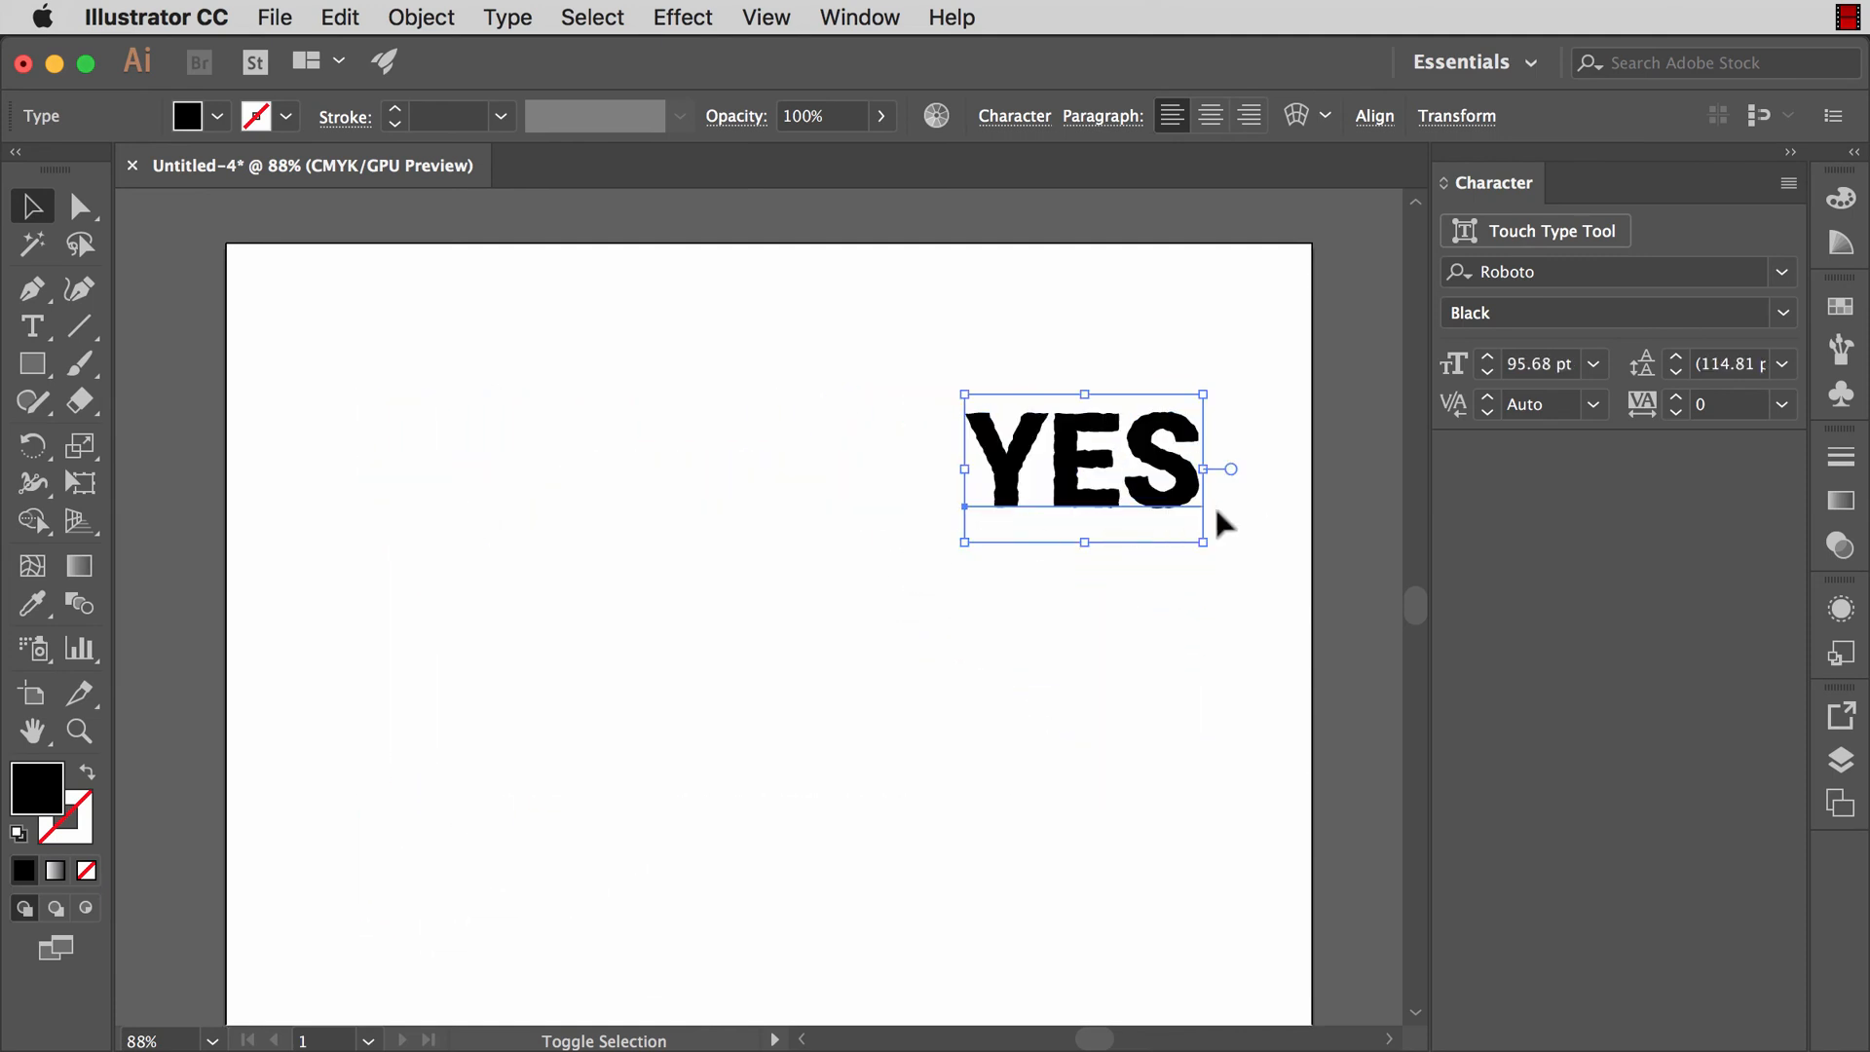
pyautogui.moveTo(962, 540); pyautogui.dragTo(421, 863)
pyautogui.click(322, 560)
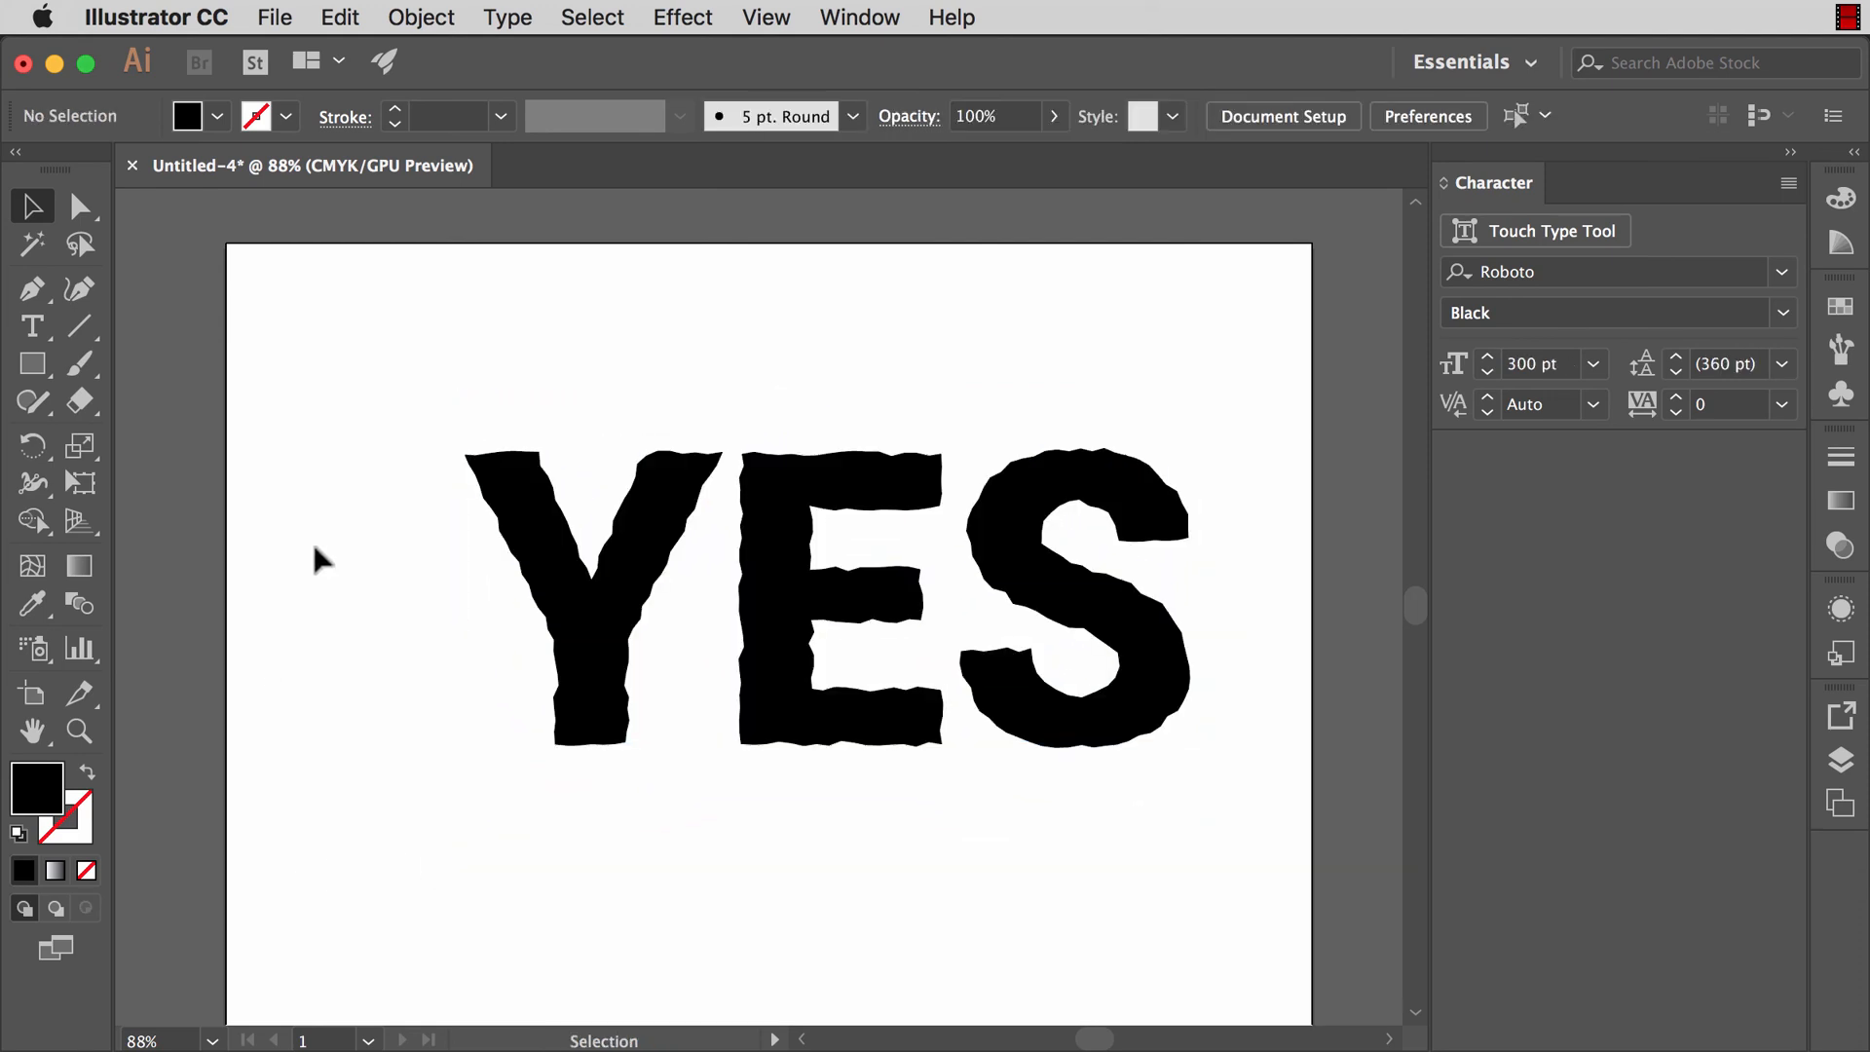